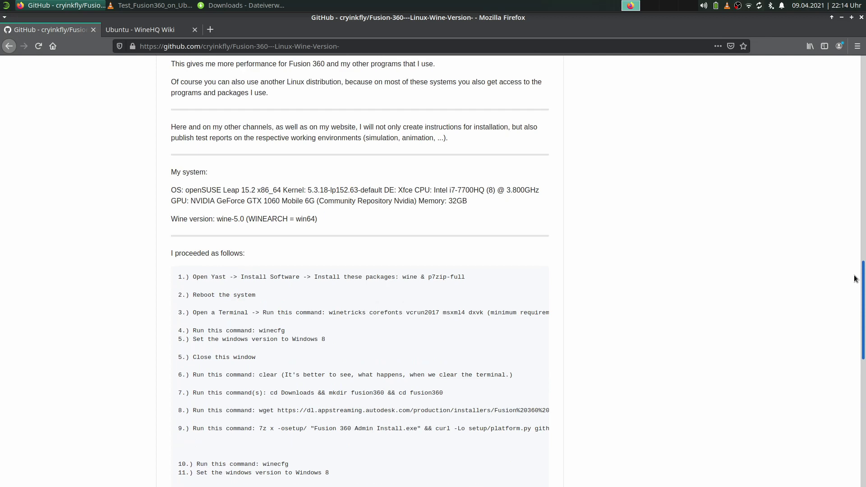
- Highlight the README's 'Wine version: wine-5.0' line, then bring up the Whisker Menu
scroll(856, 278, down, 9)
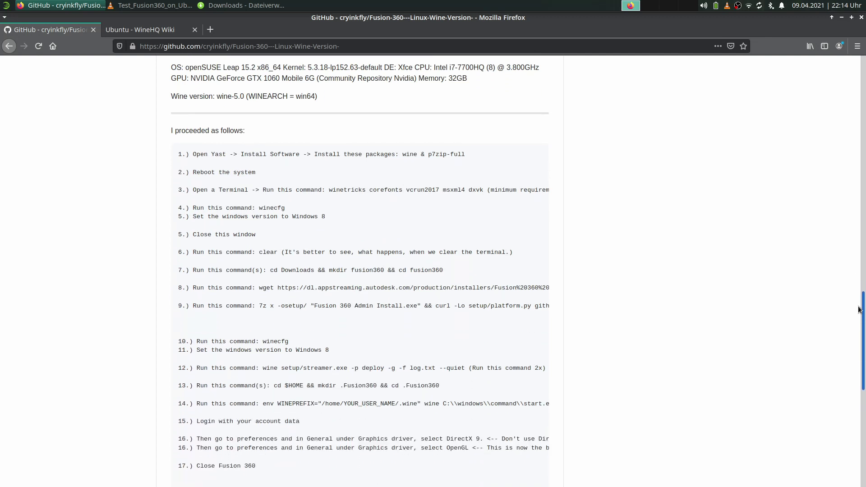
drag(862, 329, 862, 274)
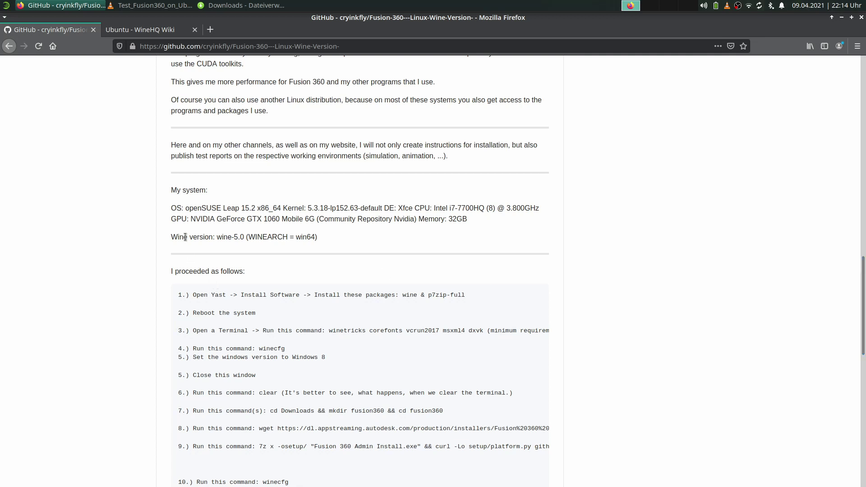
drag(173, 237, 246, 240)
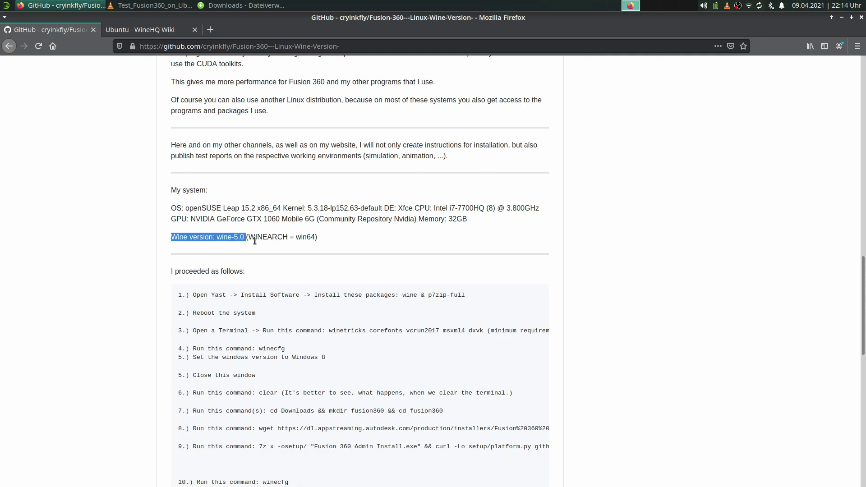
click(327, 239)
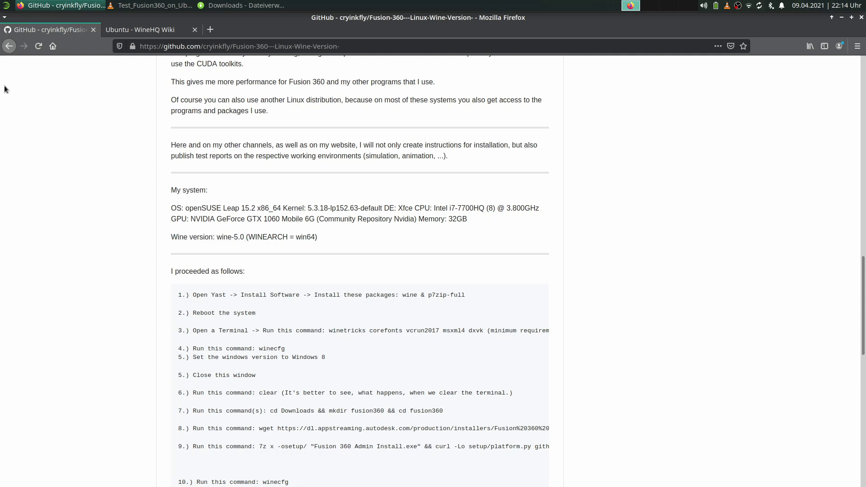
click(6, 6)
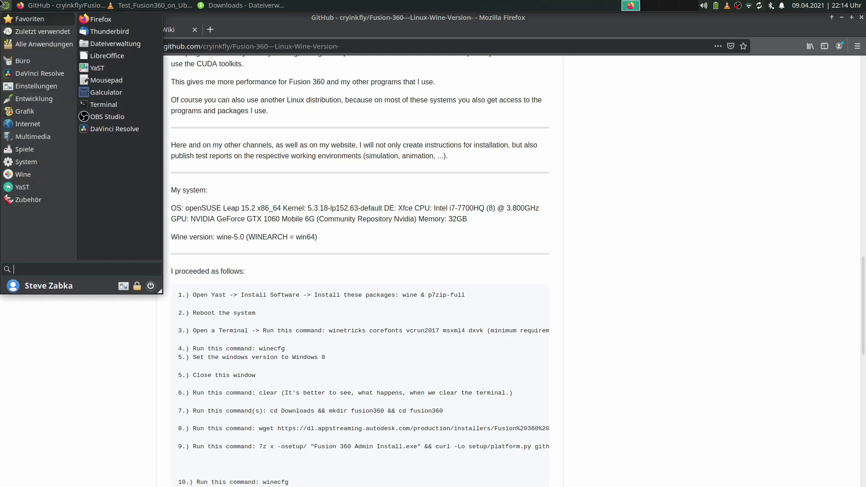
- Rerun 'wine --version' in a new Terminal, see wine-6.5, and close the terminal
click(113, 106)
key(Up)
key(Up)
key(Up)
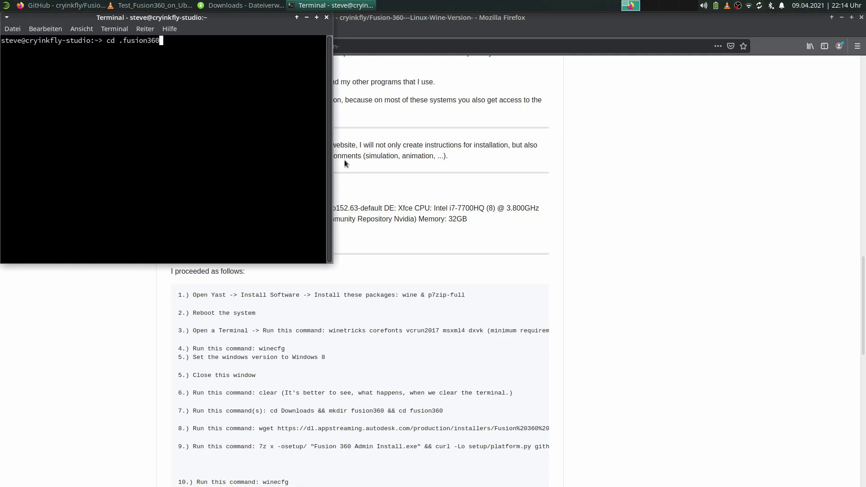
key(Return)
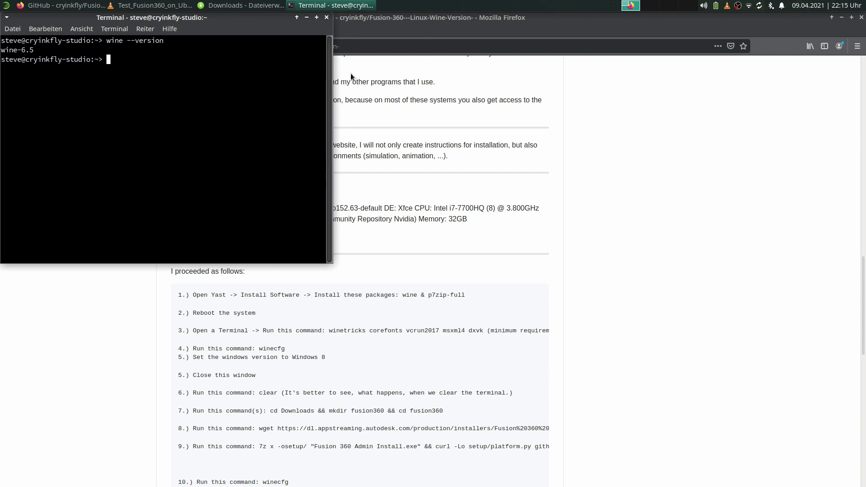
click(327, 17)
drag(863, 263, 863, 64)
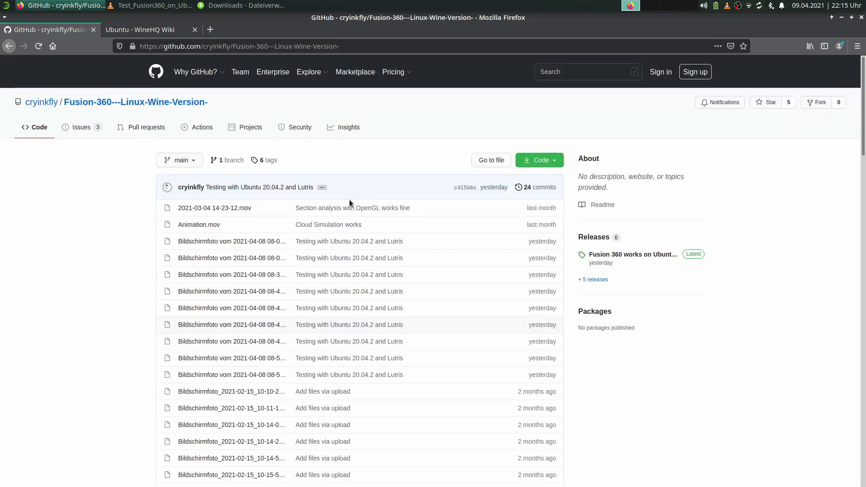
click(280, 189)
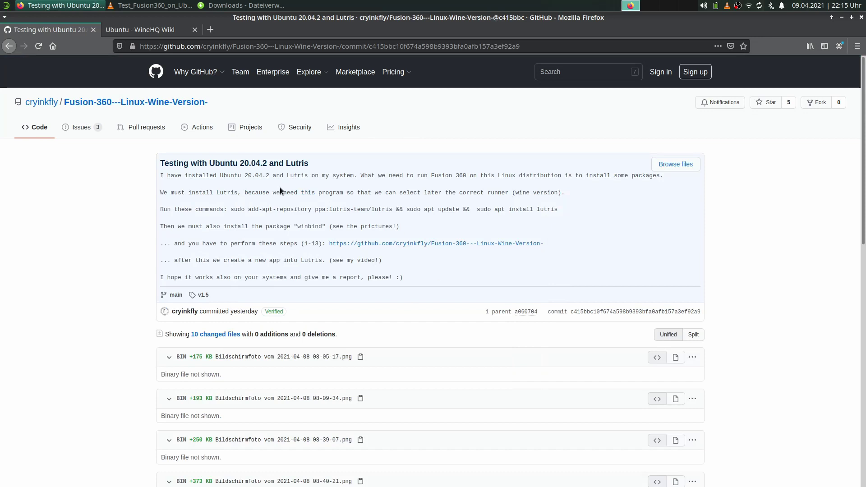
click(8, 46)
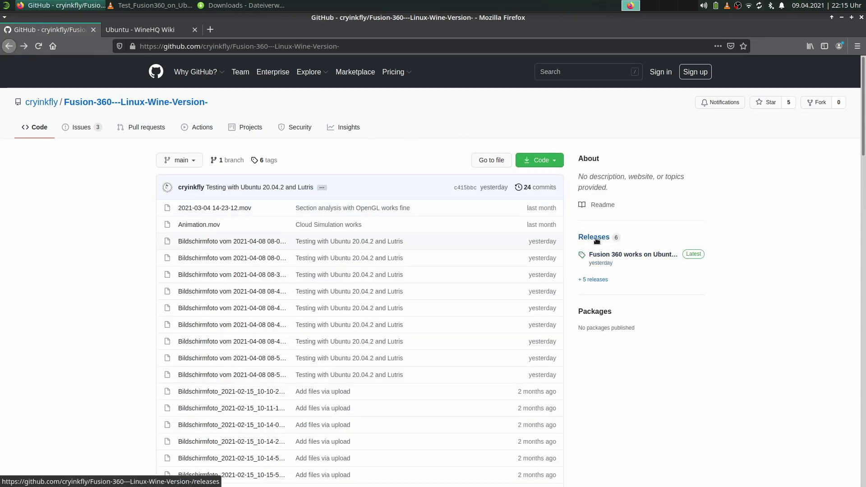
- Open the v1.5 release notes and highlight the warning about buggy wine 5.0-3ubuntu1
click(594, 255)
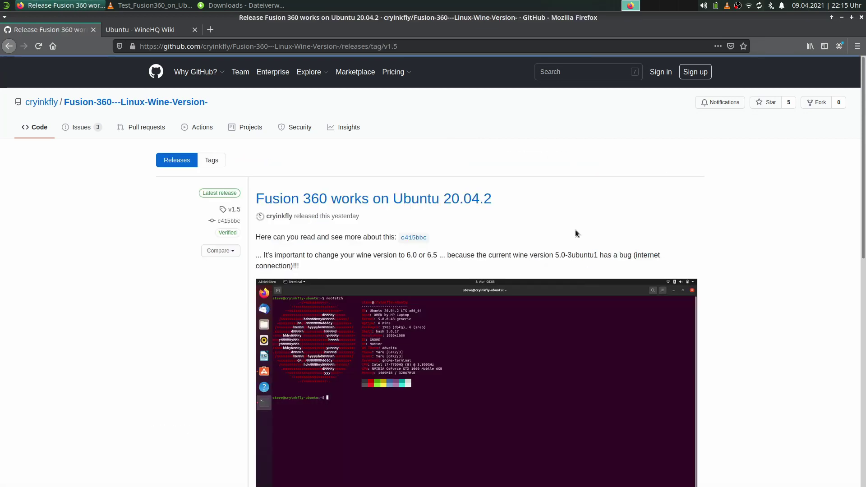
scroll(305, 255, down, 2)
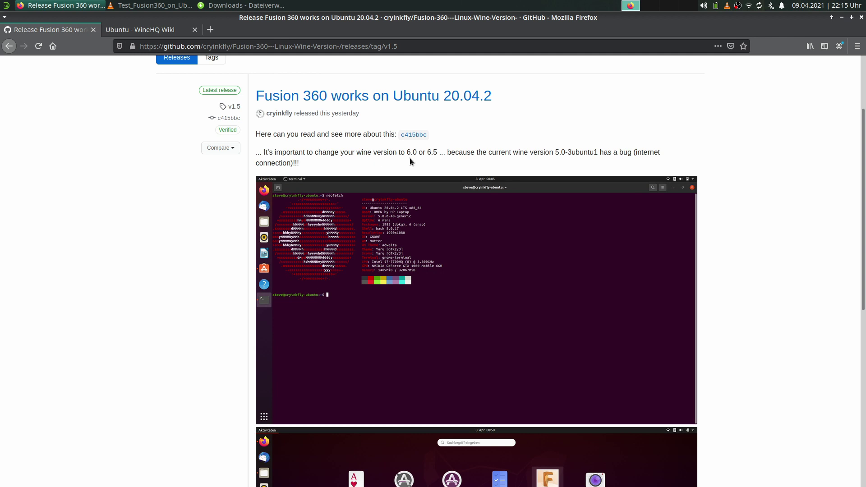
scroll(411, 159, down, 2)
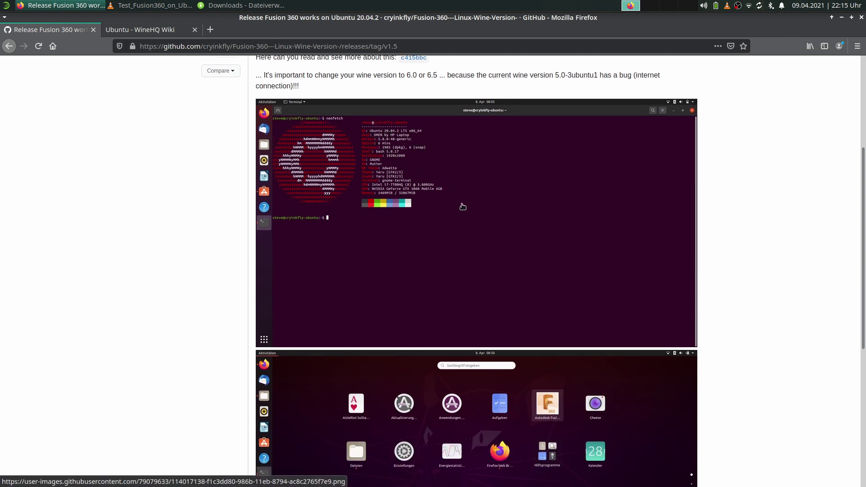
scroll(519, 262, up, 3)
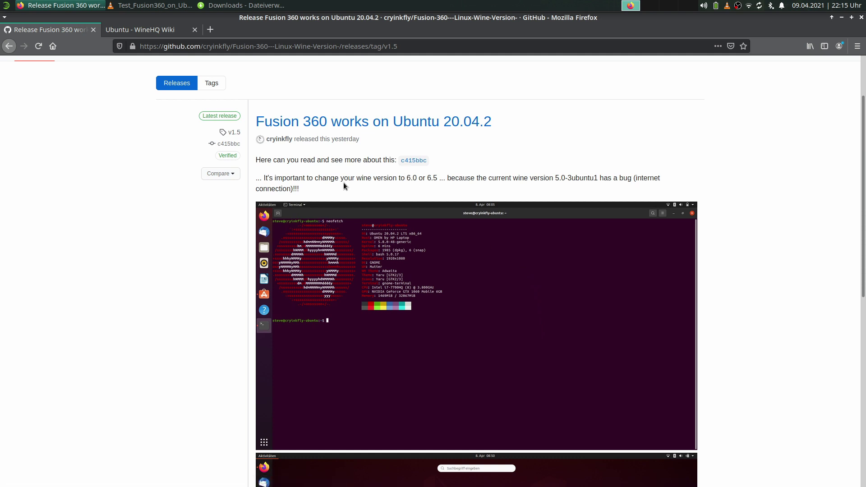
drag(262, 179, 670, 180)
click(669, 180)
drag(555, 178, 599, 179)
click(585, 180)
- Highlight the wine versions in the note: buggy 5.0-3ubuntu1, recommended 6.0 and 6.5
drag(530, 179, 598, 179)
click(596, 179)
drag(407, 178, 418, 178)
click(429, 177)
drag(427, 177, 437, 177)
click(423, 178)
- Open the referenced commit c415bbc 'Testing with Ubuntu 20.04.2 and Lutris'
scroll(282, 202, down, 2)
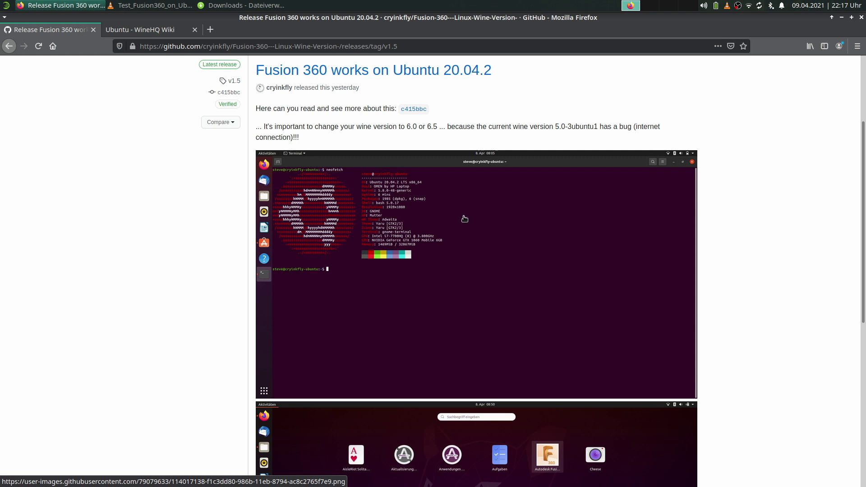
scroll(500, 258, up, 4)
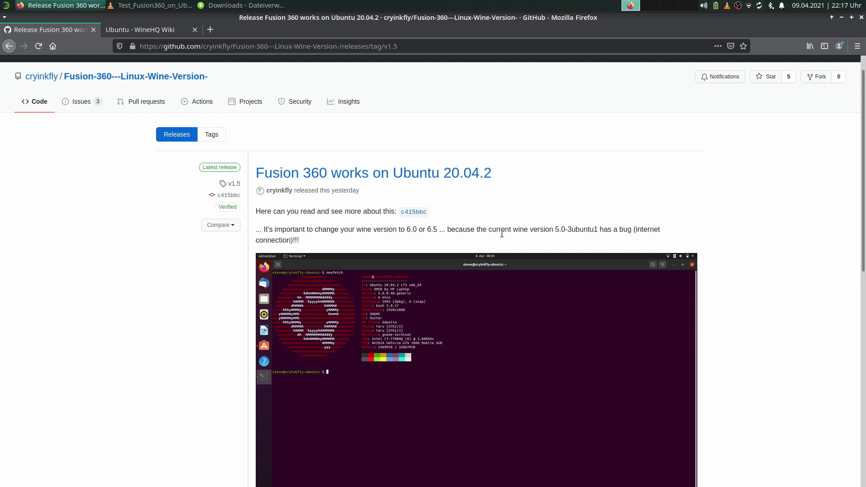
click(409, 216)
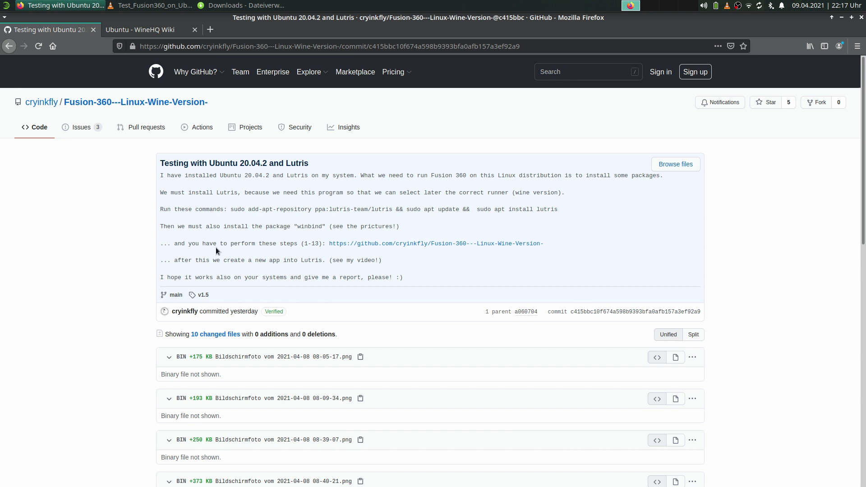
- Switch to the 'Ubuntu - WineHQ Wiki' tab and scroll down to the package table
click(125, 31)
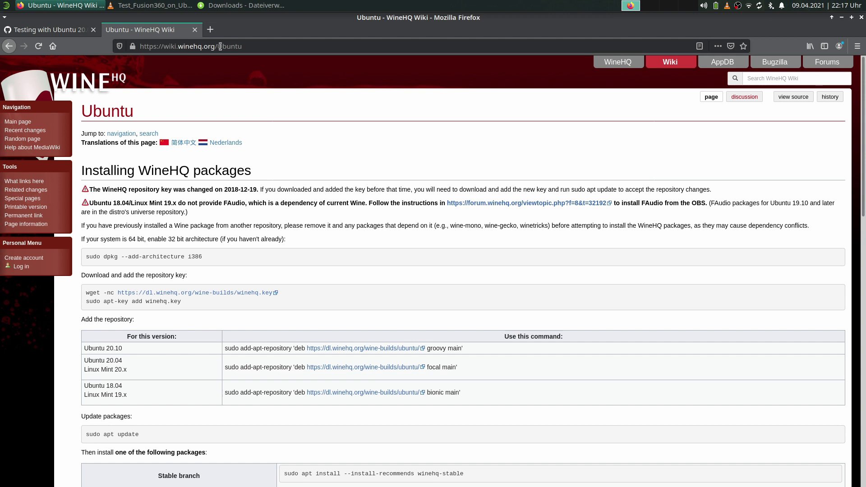
click(234, 46)
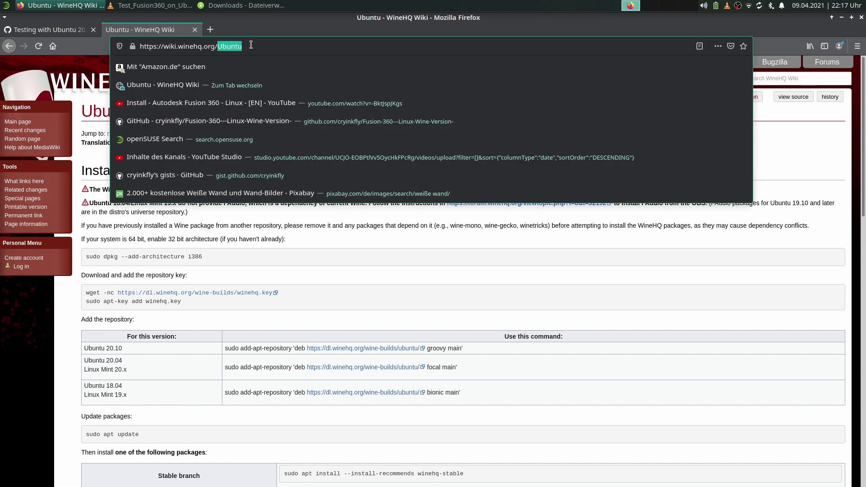
click(250, 279)
scroll(249, 279, down, 5)
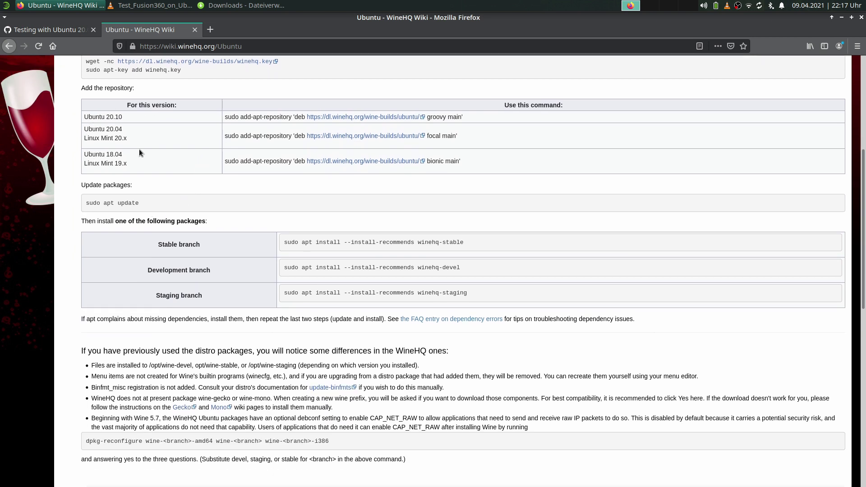
scroll(324, 162, down, 2)
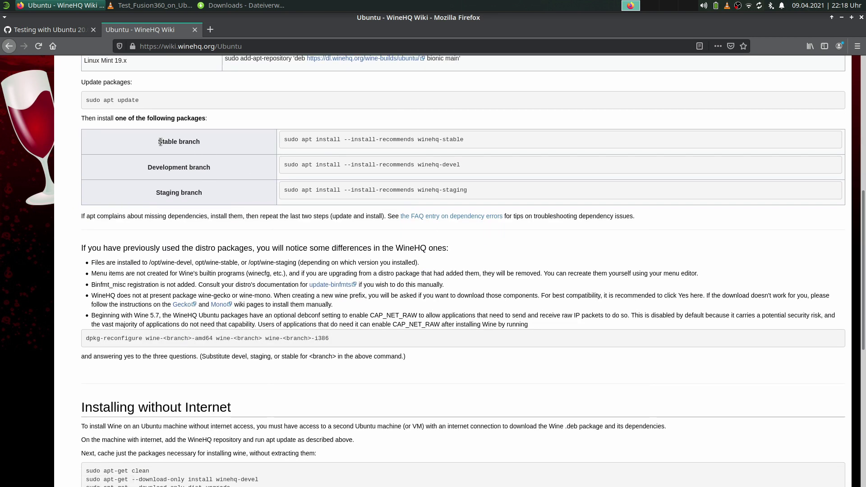
- Highlight the stable and staging branch install commands, then return to the GitHub commit
drag(284, 139, 469, 139)
click(470, 139)
drag(153, 193, 399, 198)
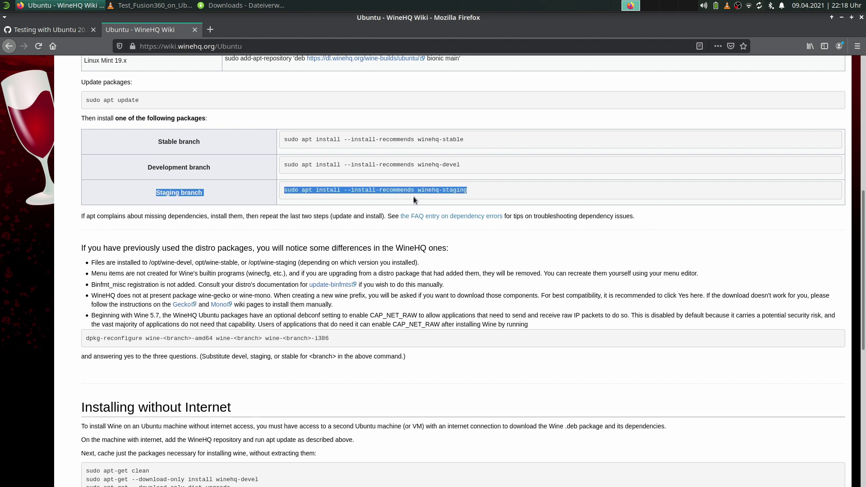
click(480, 190)
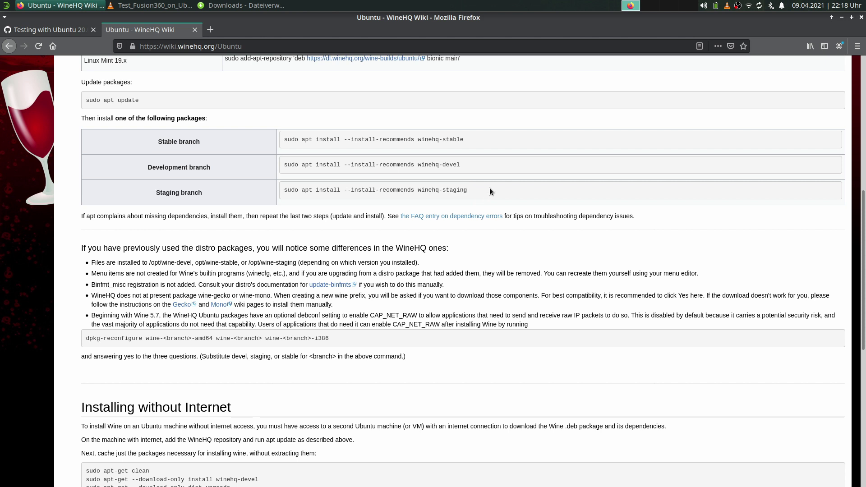
scroll(570, 175, down, 3)
scroll(536, 193, up, 4)
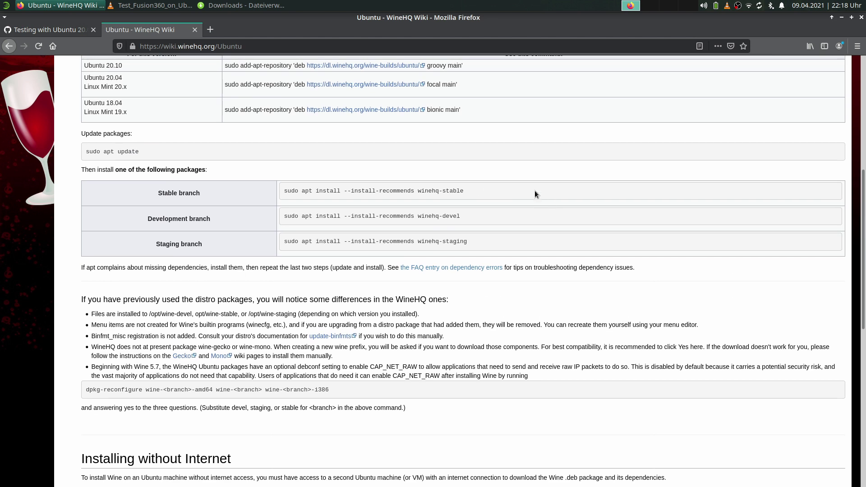
click(24, 29)
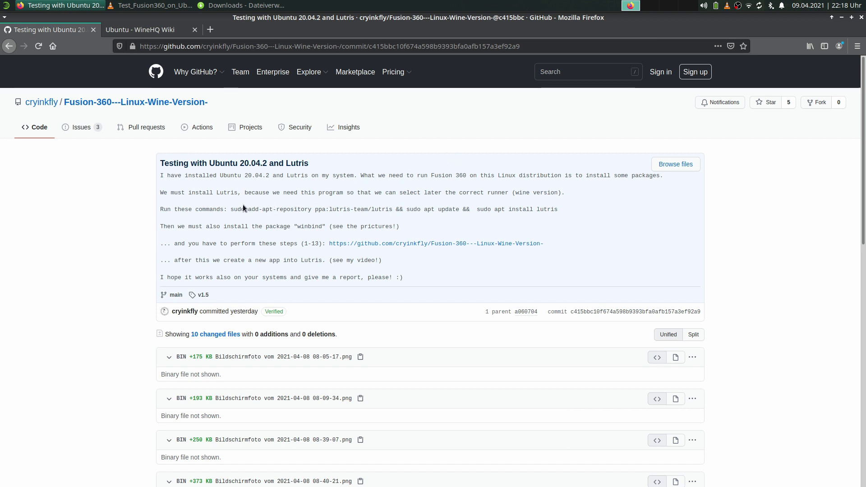
- Highlight the commit's note about needing Lutris and its repository install commands
drag(217, 193, 263, 196)
click(308, 195)
scroll(329, 210, down, 2)
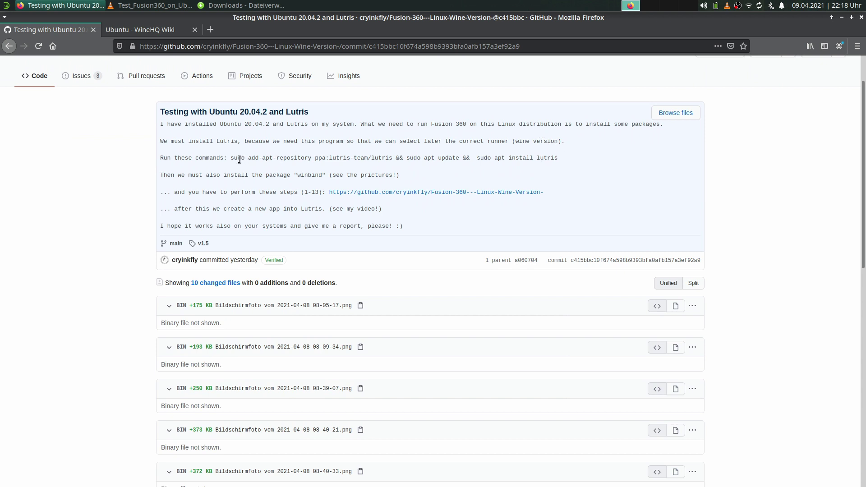
drag(230, 158, 566, 162)
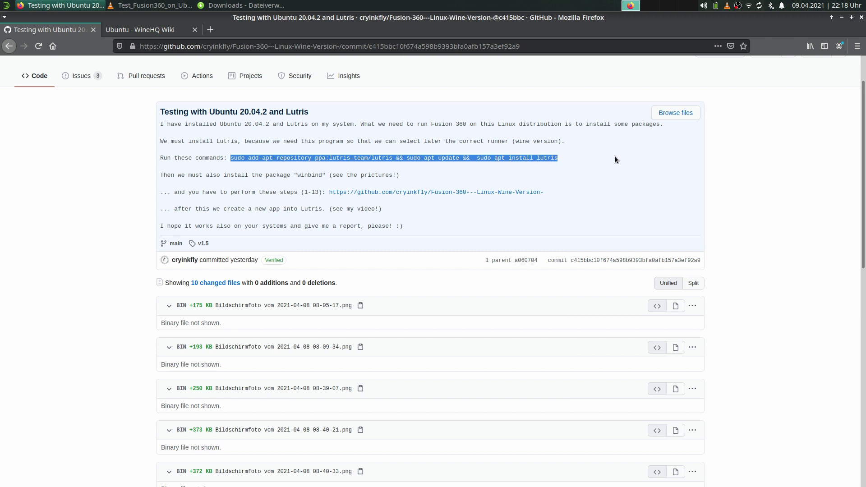
click(570, 166)
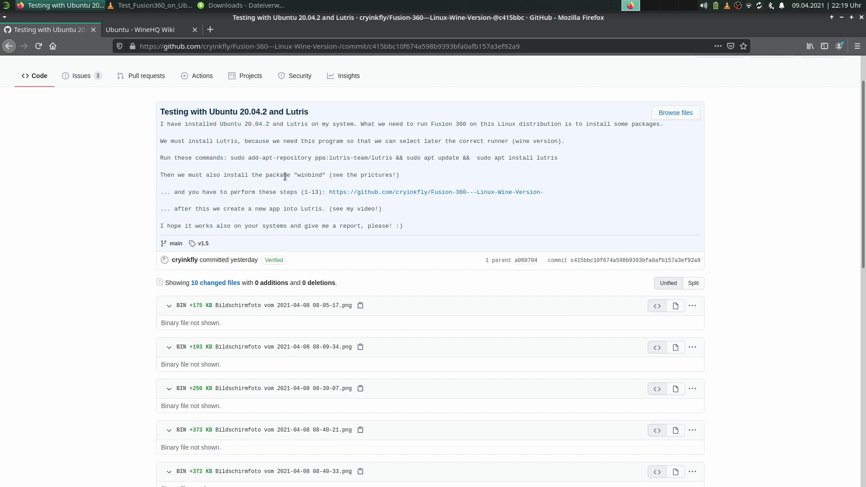
- Highlight the winbind package, then open the repository URL in a new tab
drag(265, 177, 320, 180)
click(309, 176)
click(321, 179)
right_click(343, 193)
click(361, 200)
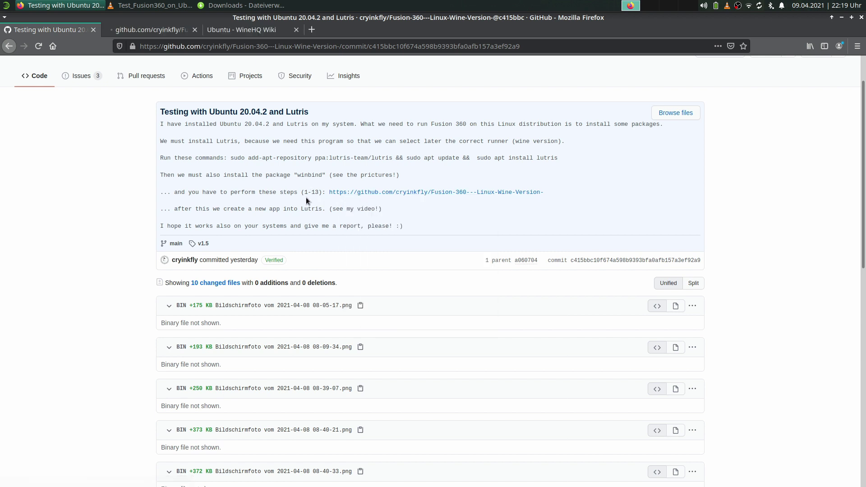
- On the new repository tab, highlight install step 13 and step 14's wine launch command
click(128, 27)
scroll(291, 192, down, 20)
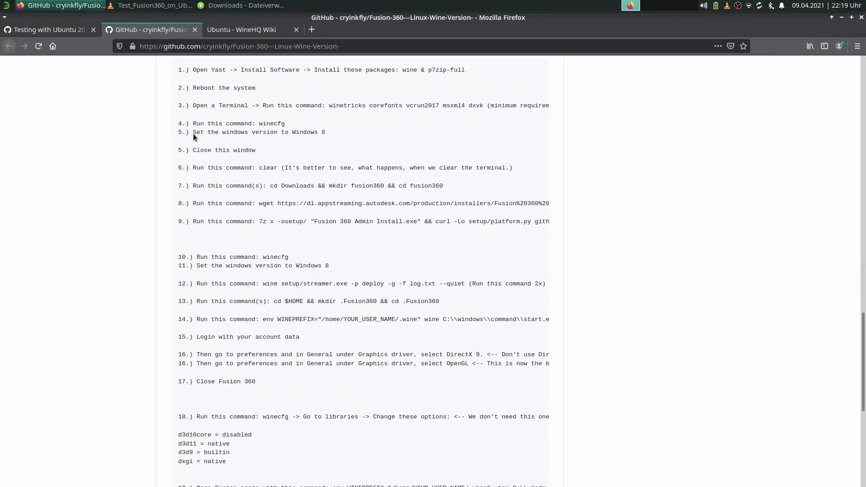
scroll(191, 134, up, 2)
scroll(182, 243, down, 3)
drag(180, 243, 444, 243)
click(407, 253)
scroll(219, 233, up, 1)
scroll(219, 233, up, 2)
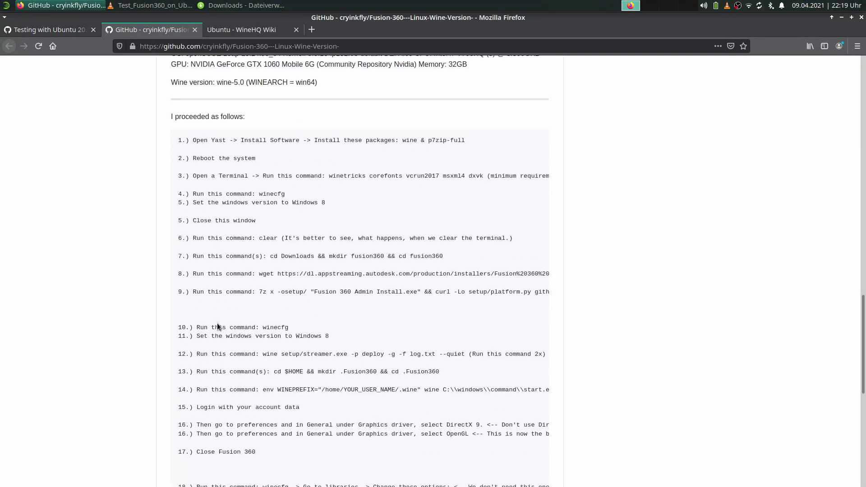
scroll(273, 261, down, 3)
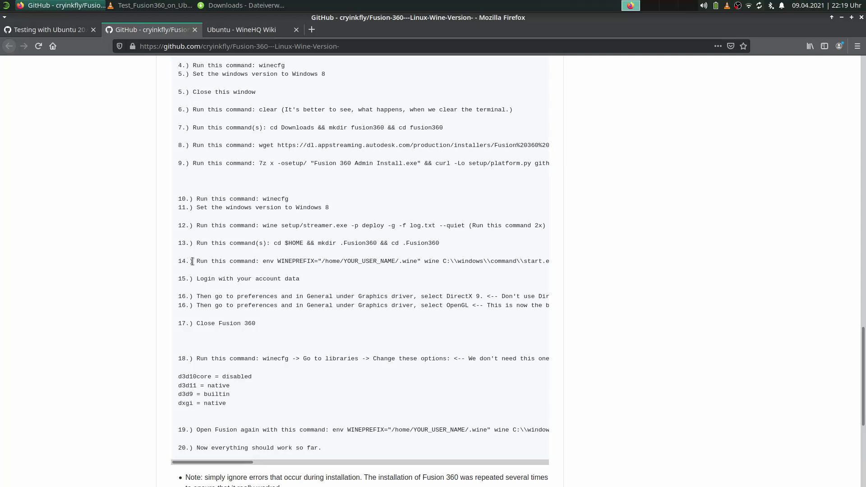
drag(196, 261, 532, 264)
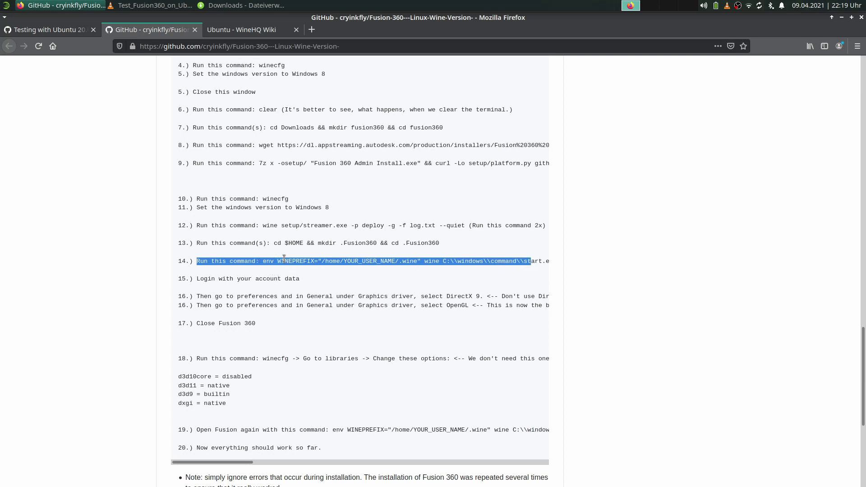
click(390, 280)
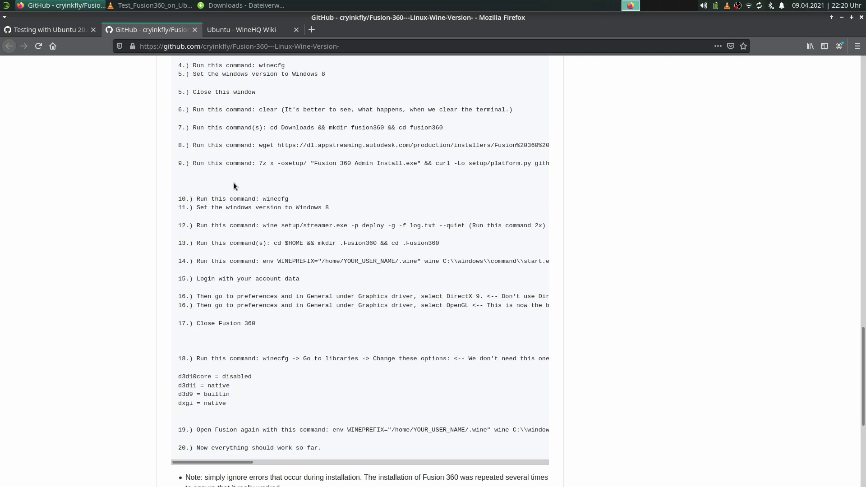
- Bring the VLC window with Test_Fusion360_on_Ubuntu.mp4 to the front
click(3, 5)
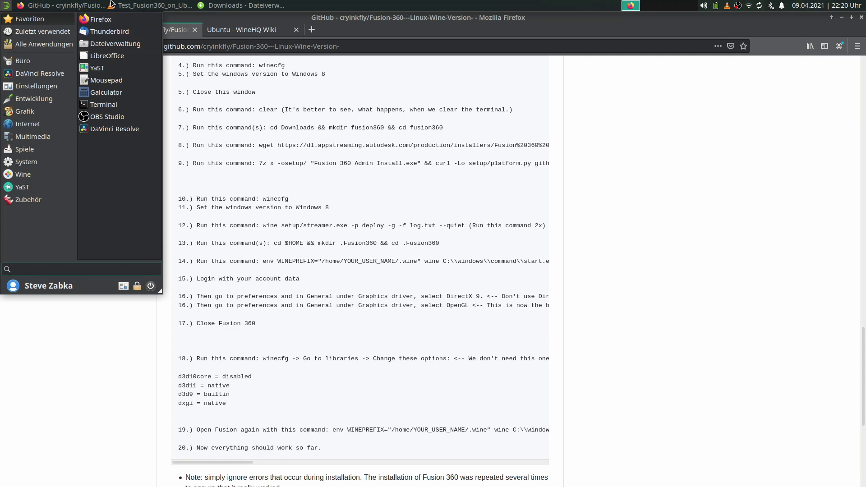
click(148, 5)
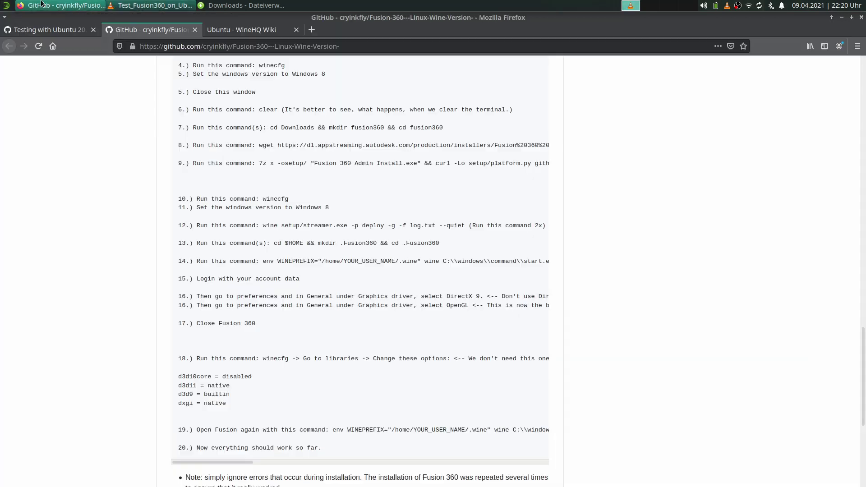
click(59, 5)
click(149, 5)
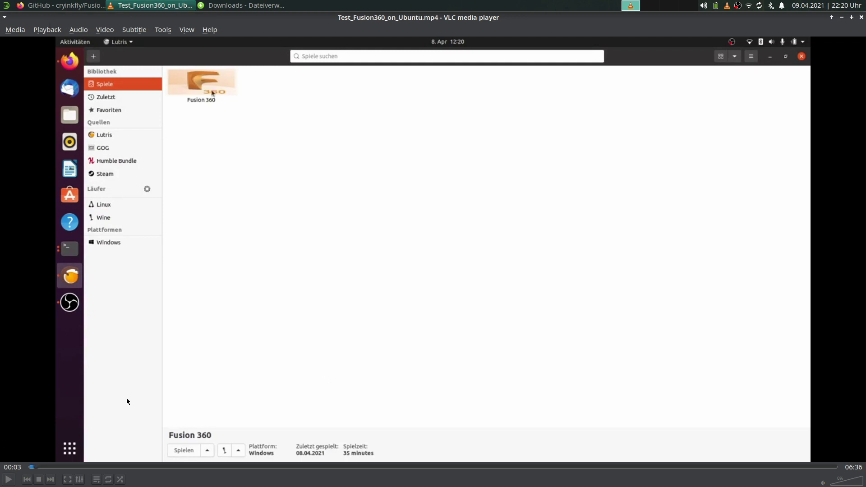
- Play the video and pause at 00:12 on the Konfiguriere Fusion 360 dialog, then open Whisker
click(9, 479)
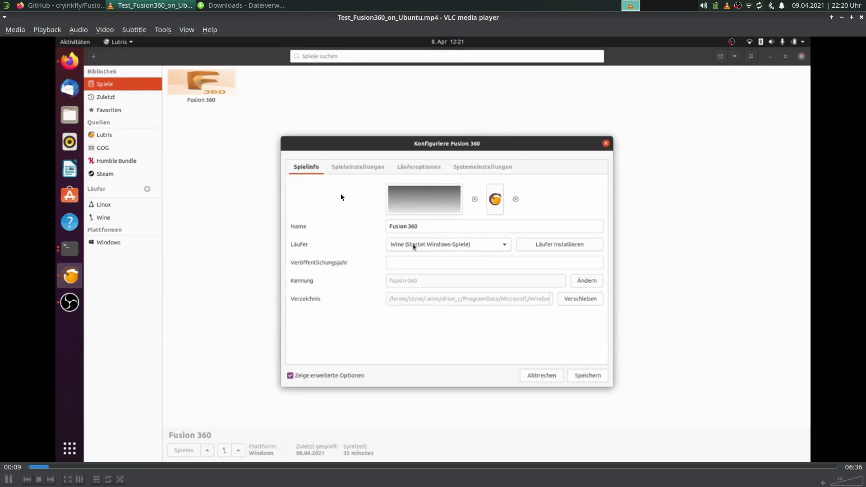
click(8, 480)
click(6, 5)
- Launch Lutris via a 'lutris' search and dismiss the donation message
text(lutris)
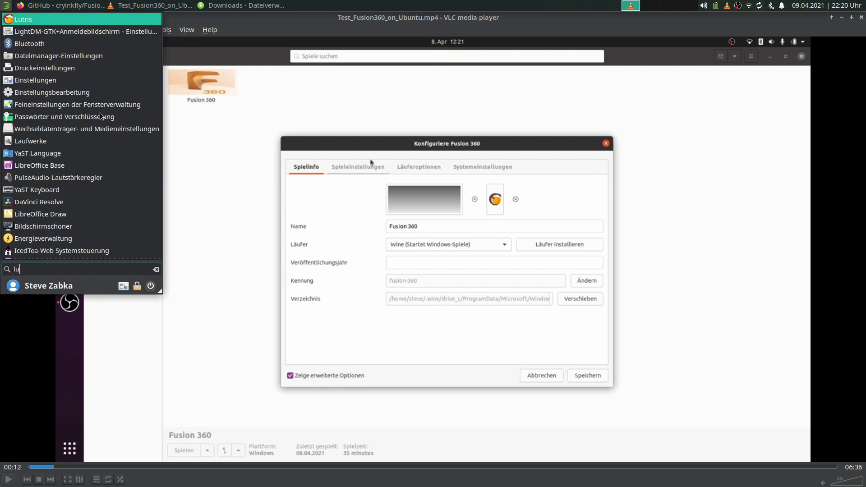
key(Return)
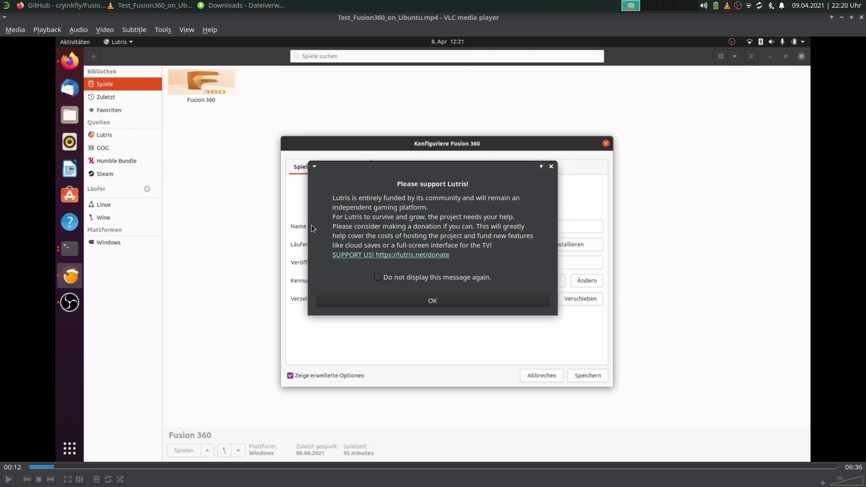
click(435, 307)
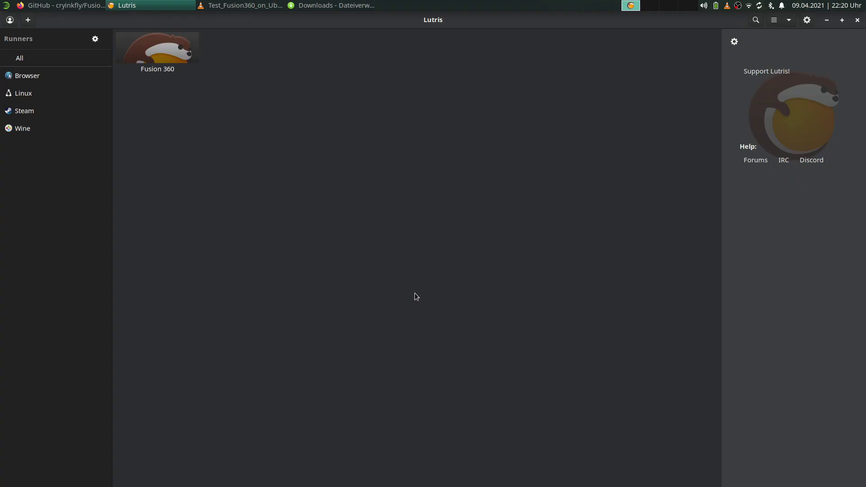
- Inspect the existing Fusion 360 entry's configuration unchanged, then bring up the add-game options
click(159, 51)
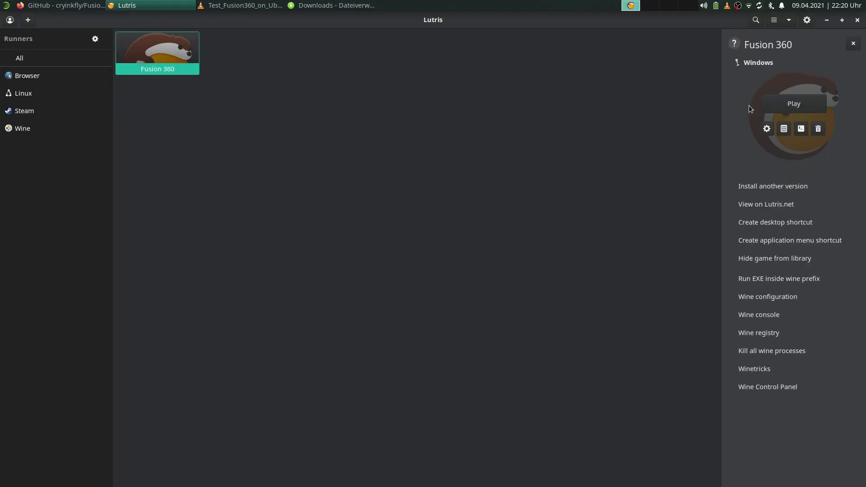
click(767, 129)
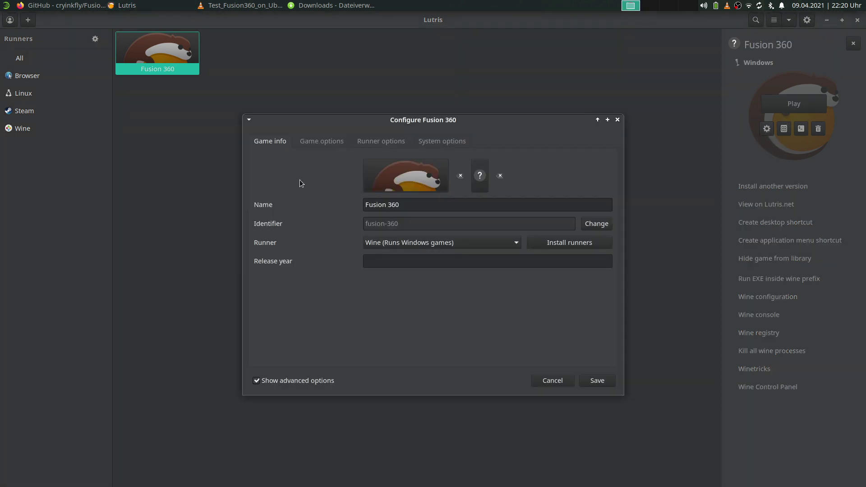
click(617, 119)
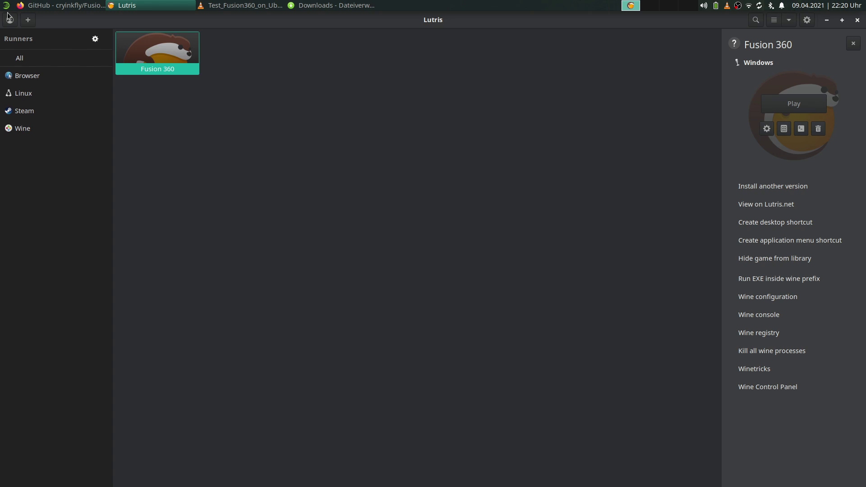
click(28, 21)
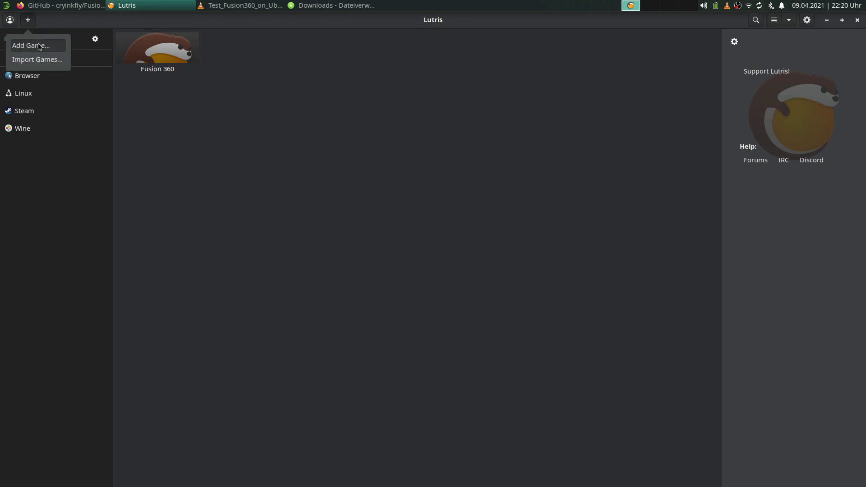
- Add a game named 'Fusion 360' with the Wine (Runs Windows games) runner, showing Game options
click(40, 46)
click(379, 167)
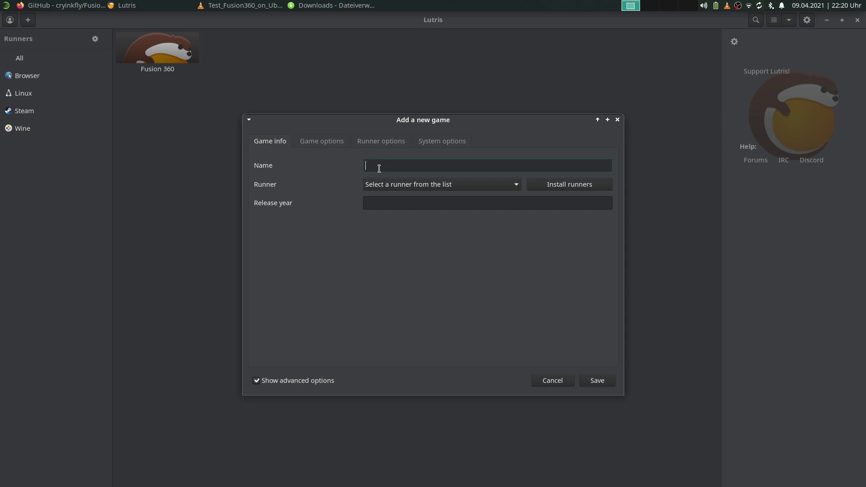
text(Fusion 360)
click(443, 184)
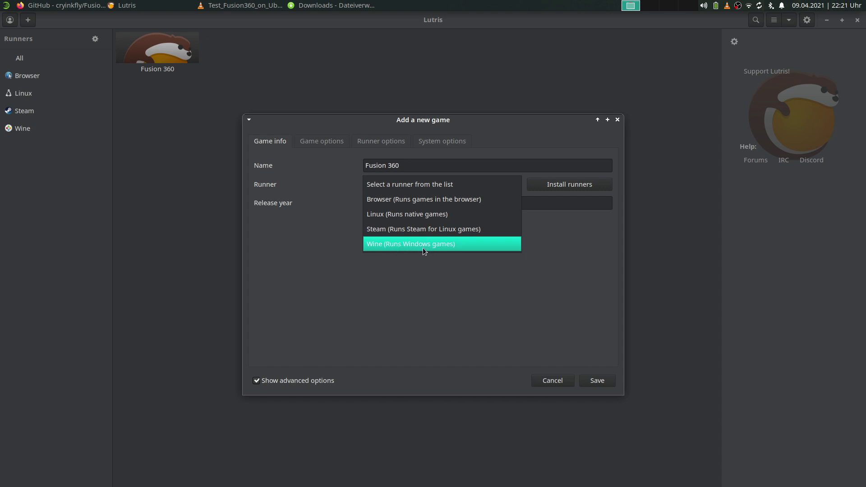
click(449, 246)
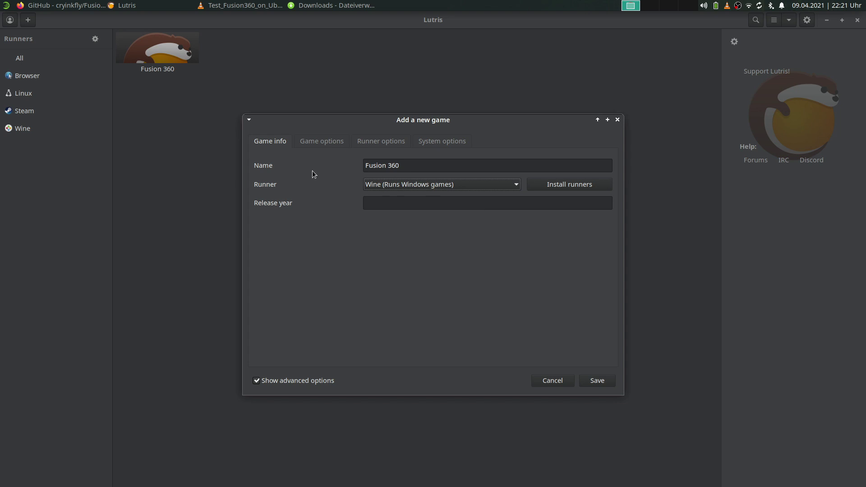
click(315, 142)
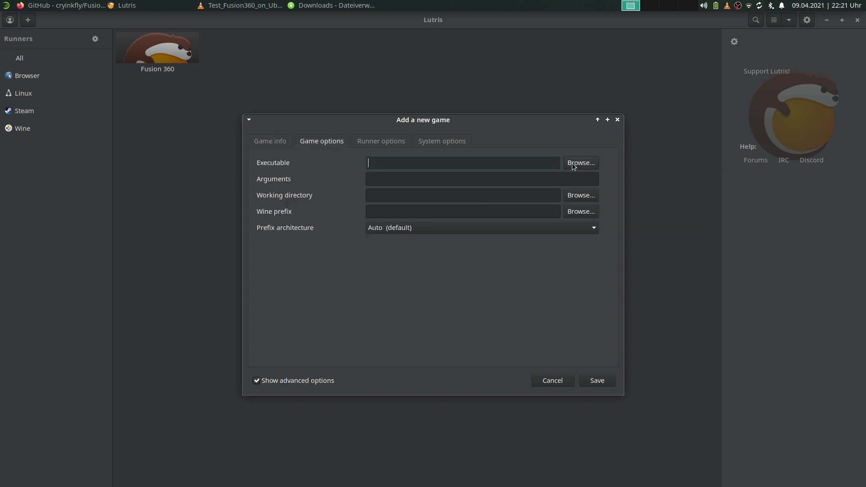
- Highlight step 14's env WINEPREFIX launch command and its YOUR_USER_NAME placeholder in the GitHub notes
click(78, 5)
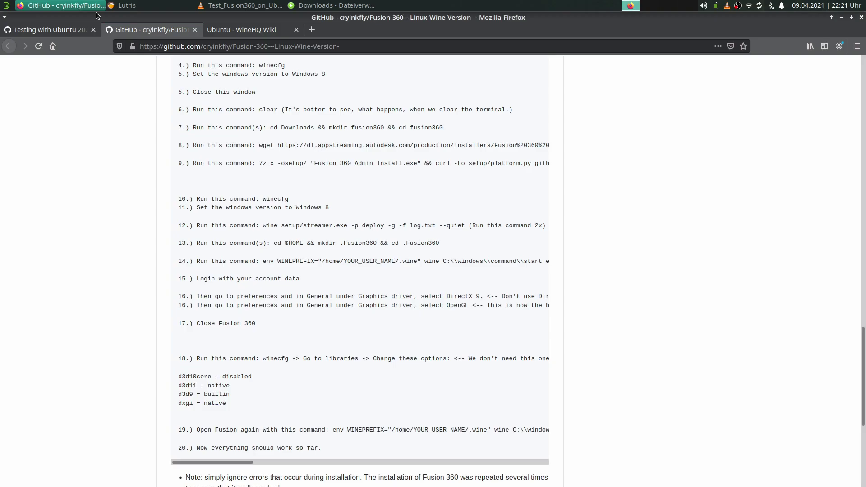
drag(263, 262, 548, 261)
click(498, 260)
drag(343, 262, 396, 263)
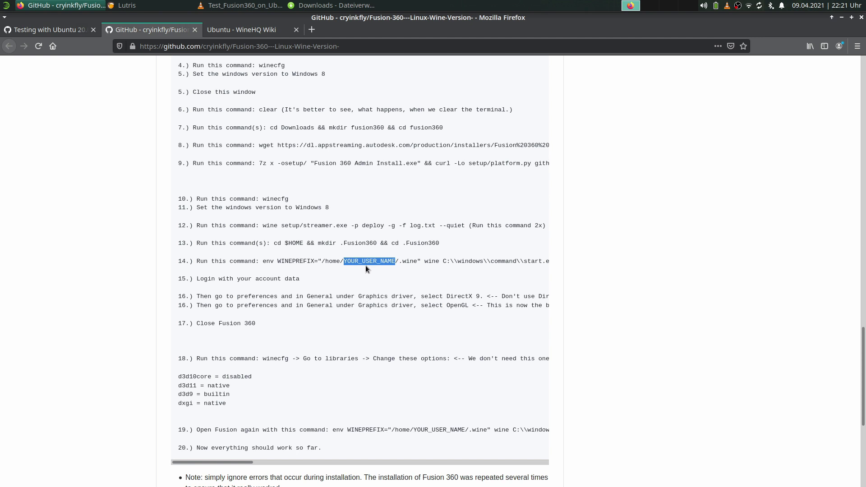
click(355, 262)
click(125, 4)
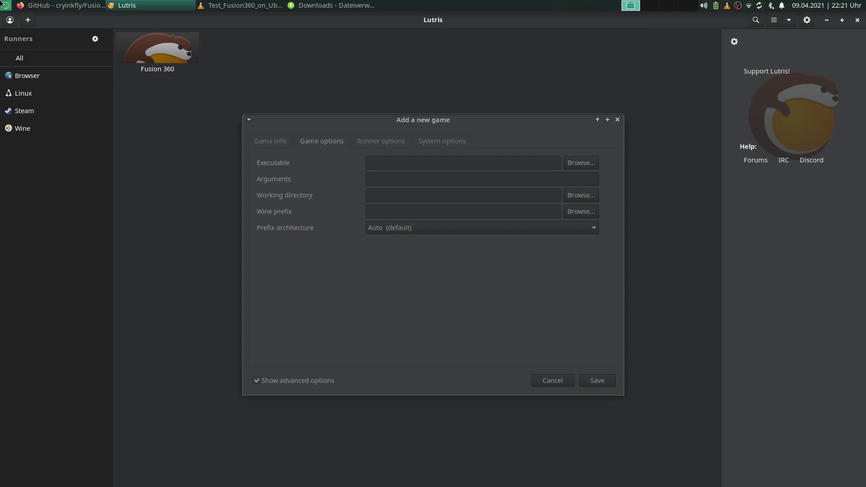
click(61, 5)
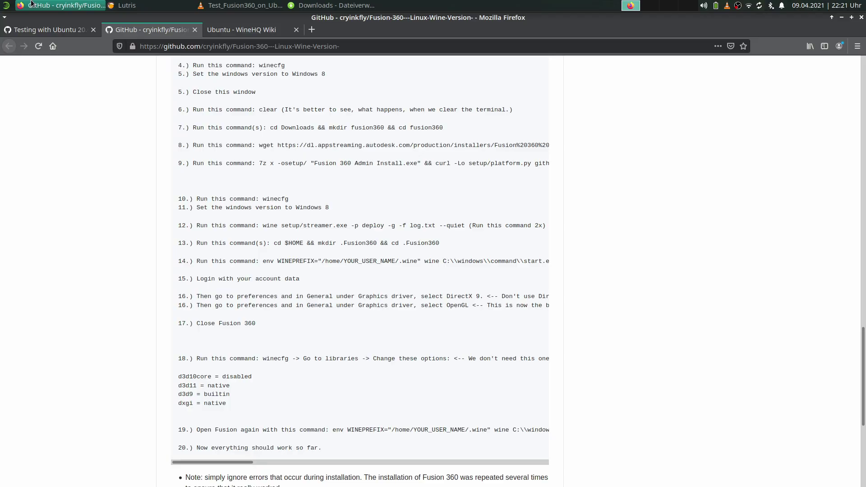
- Inspect the Wine > Autodesk Fusion 360 launcher's full env WINEPREFIX wine command, then close its editor
click(7, 5)
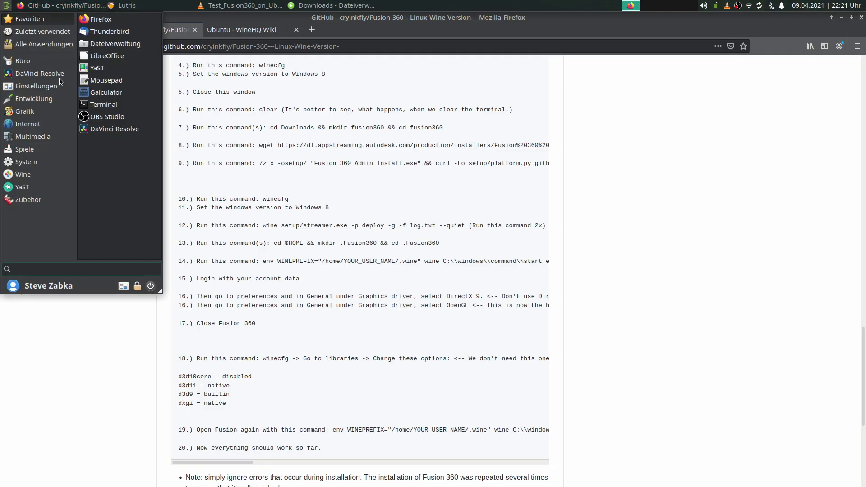
click(22, 175)
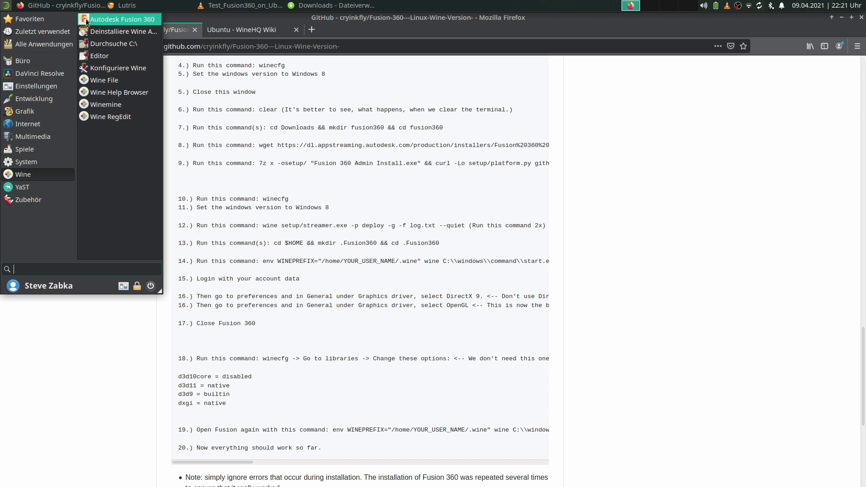
right_click(111, 21)
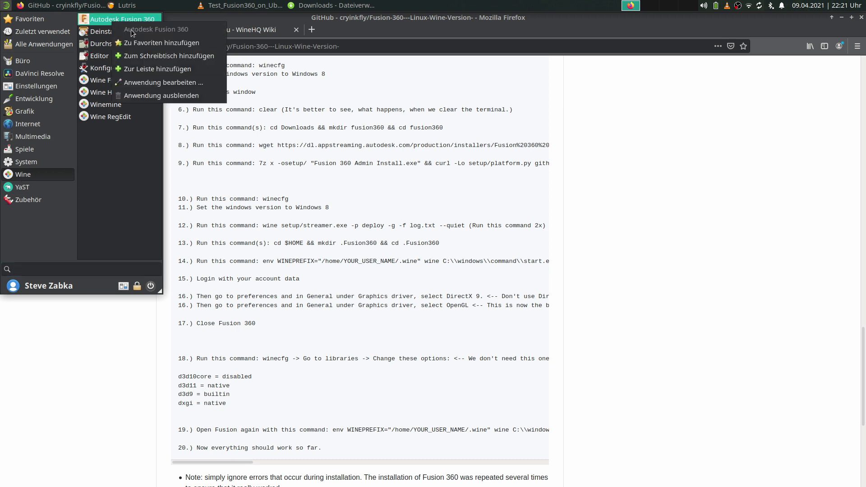
click(150, 83)
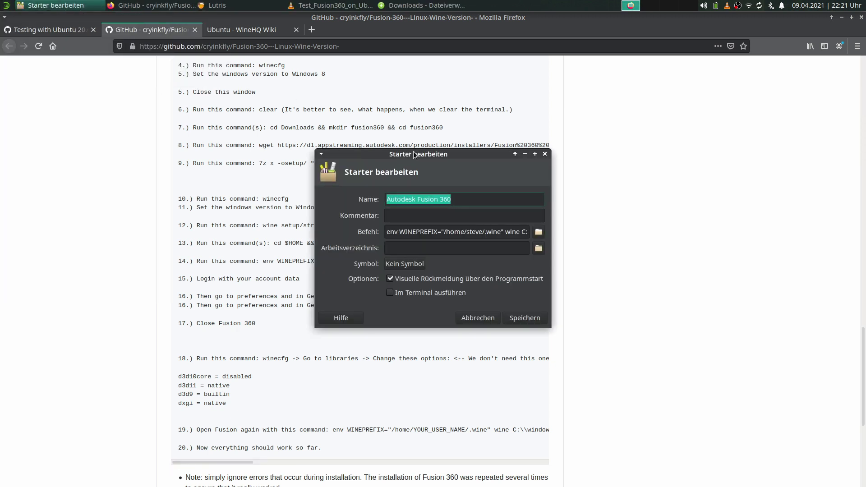
triple_click(397, 234)
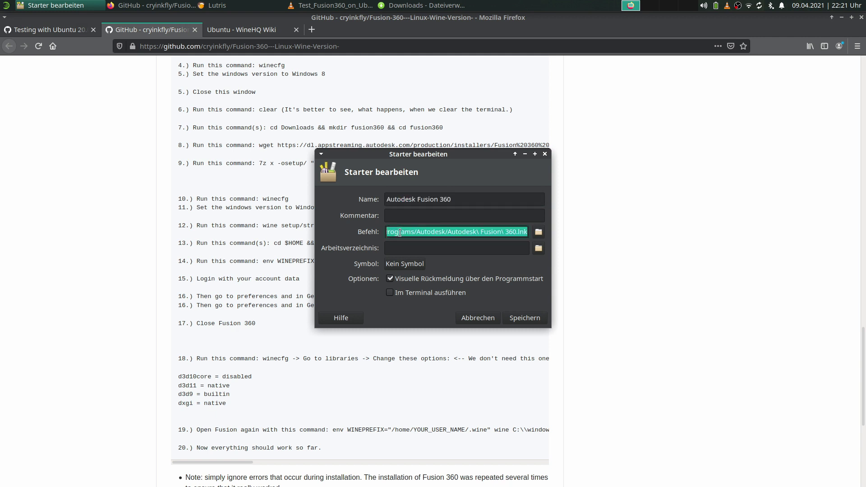
click(215, 5)
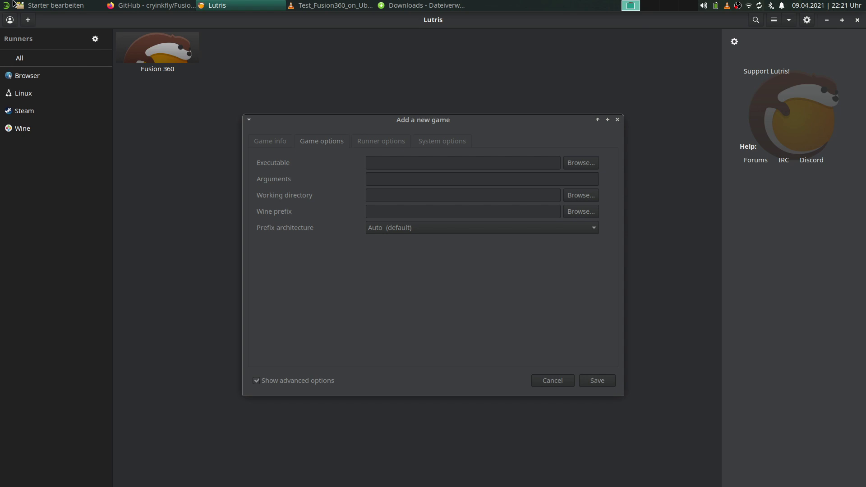
key(alt+Tab)
click(545, 154)
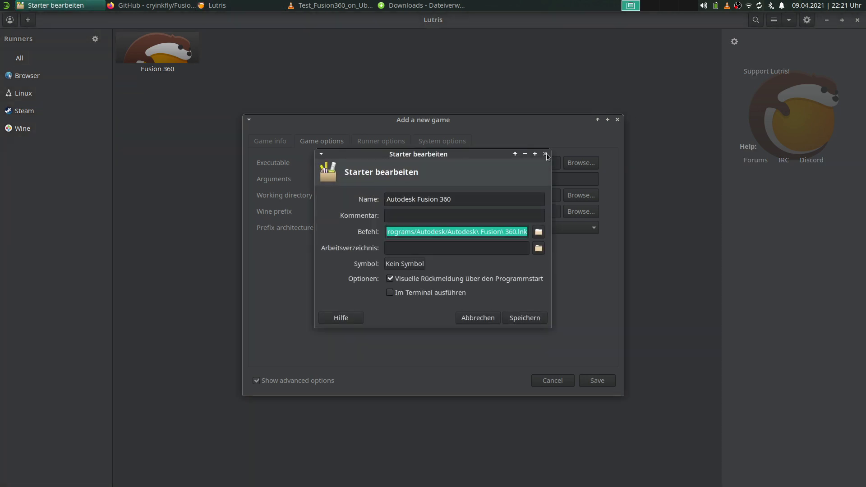
- Set the executable to .wine/drive_c/ProgramData/Microsoft/Windows/Start Menu/Programs/Autodesk/Autodesk Fusion 360.lnk
click(576, 163)
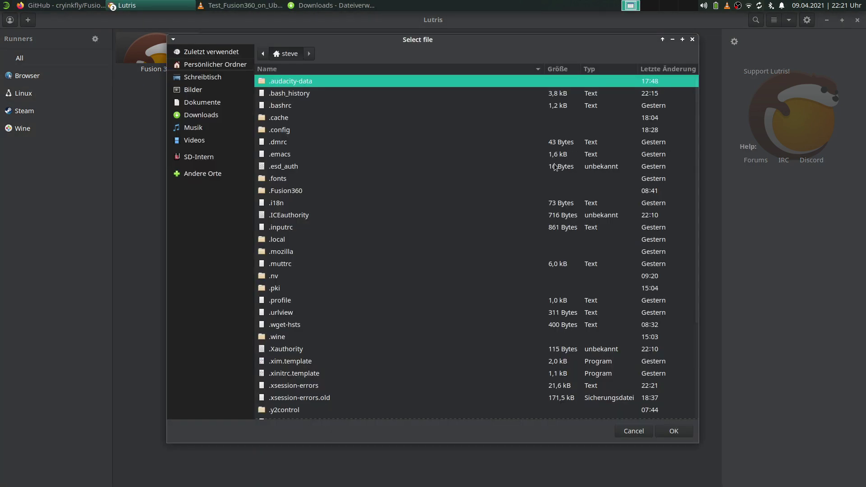
scroll(322, 237, down, 5)
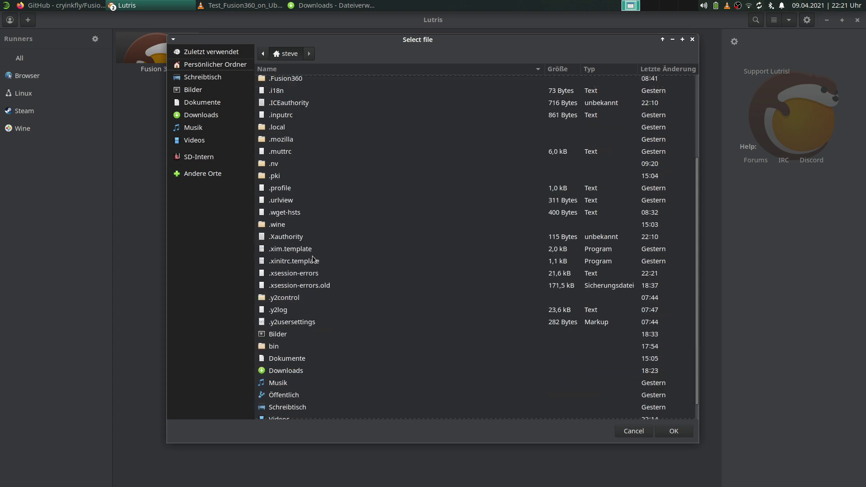
double_click(279, 226)
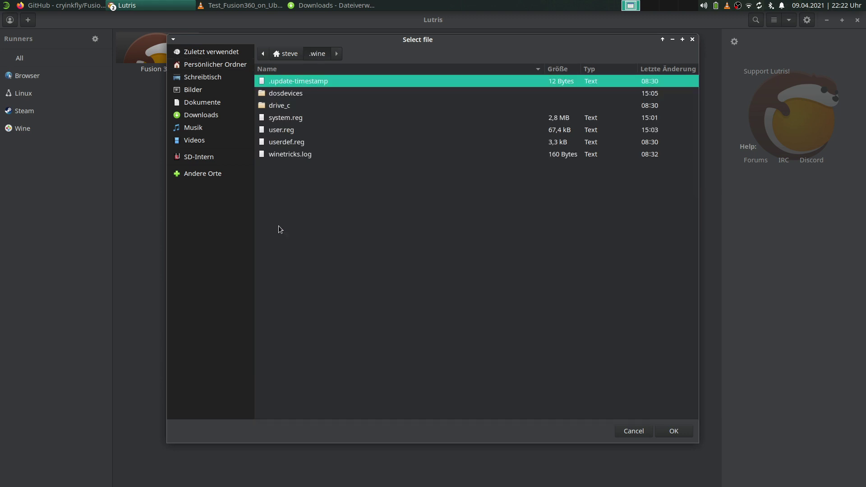
double_click(283, 107)
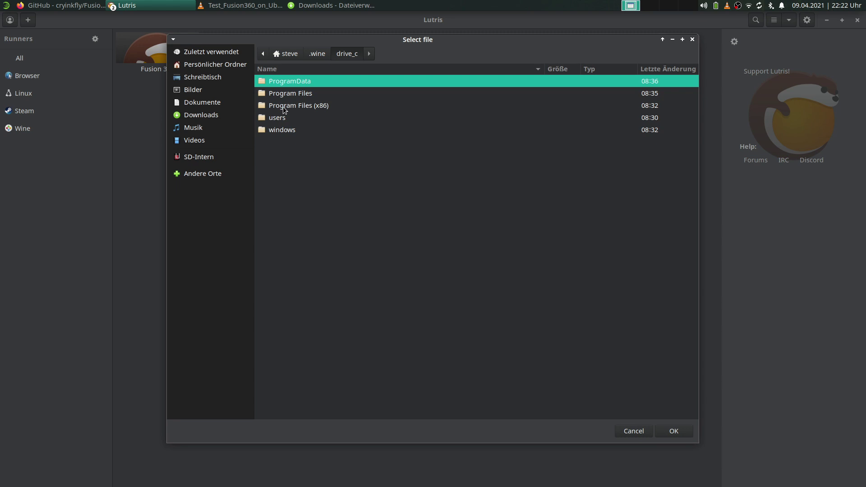
double_click(291, 82)
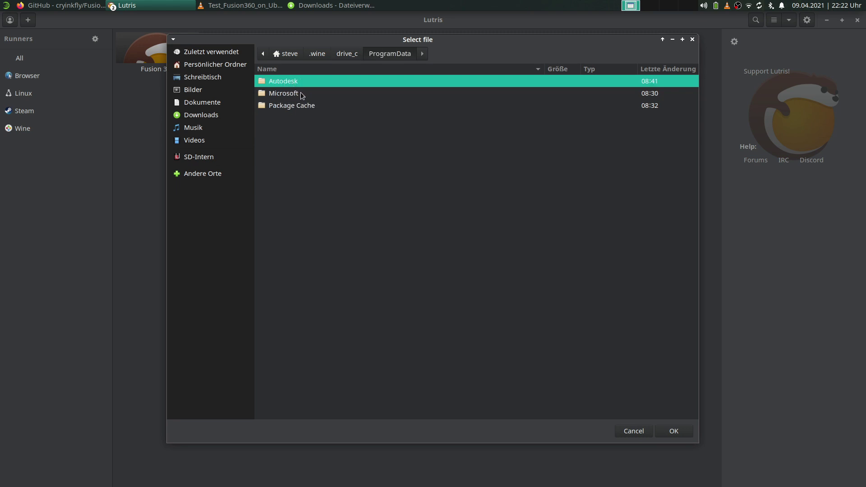
double_click(296, 93)
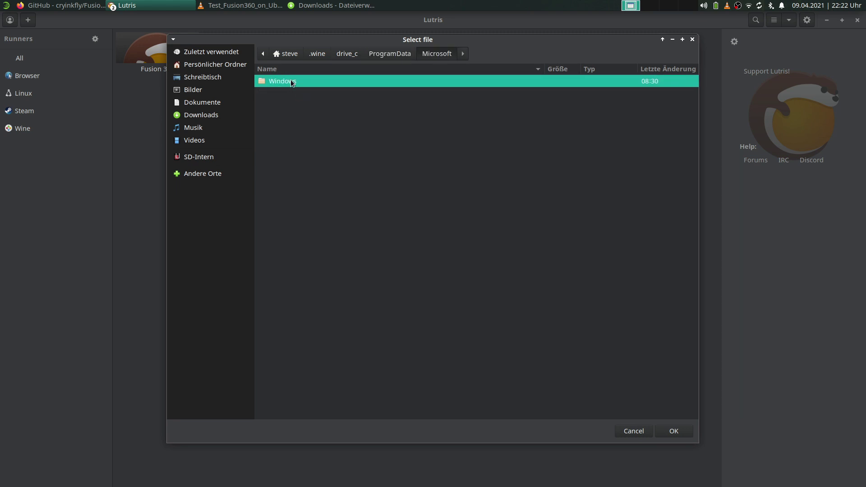
double_click(290, 80)
double_click(295, 83)
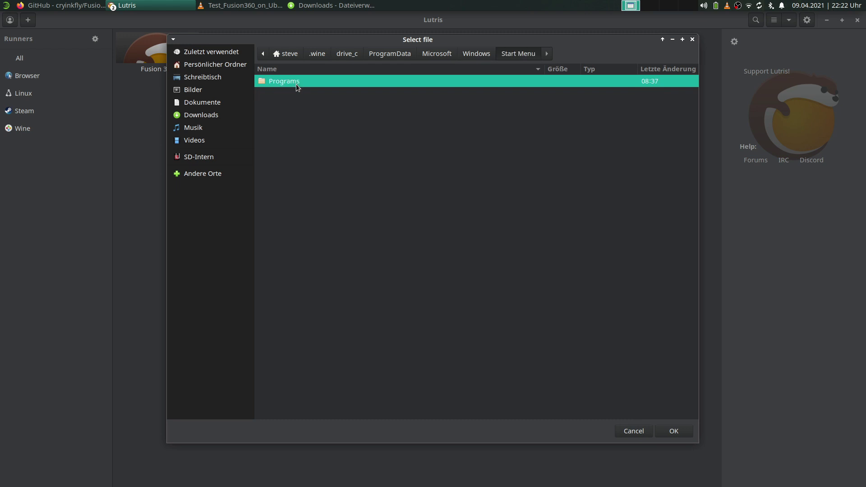
double_click(293, 82)
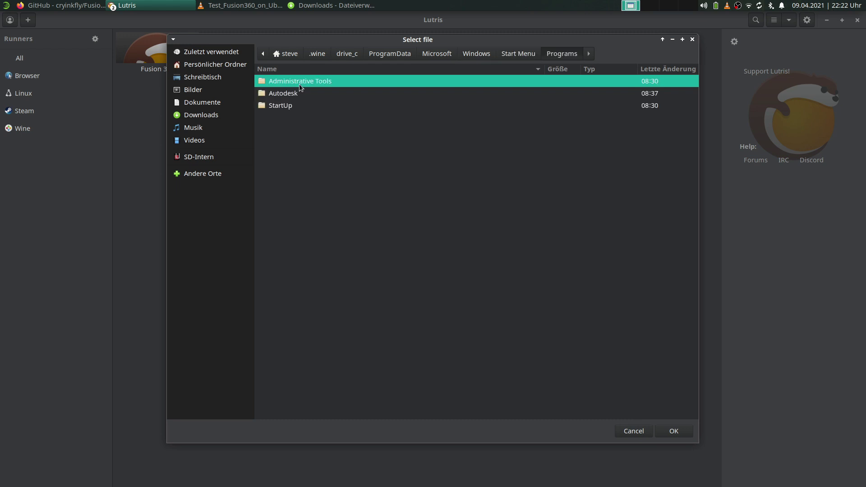
double_click(276, 95)
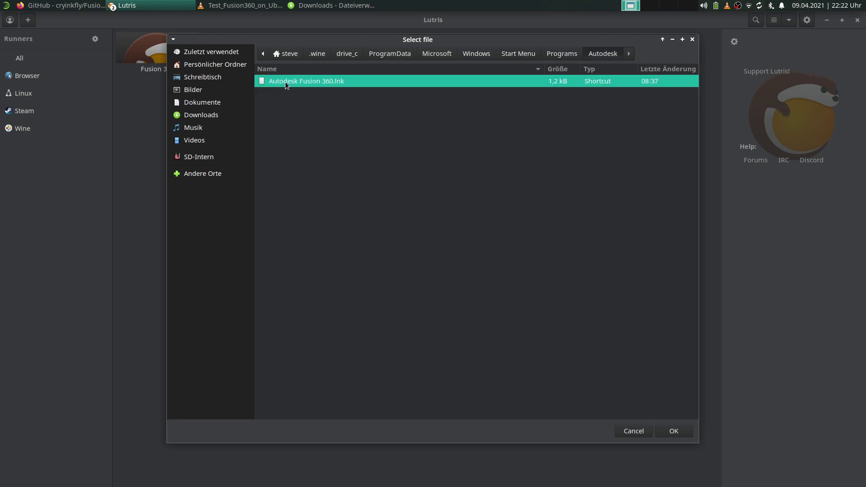
click(666, 432)
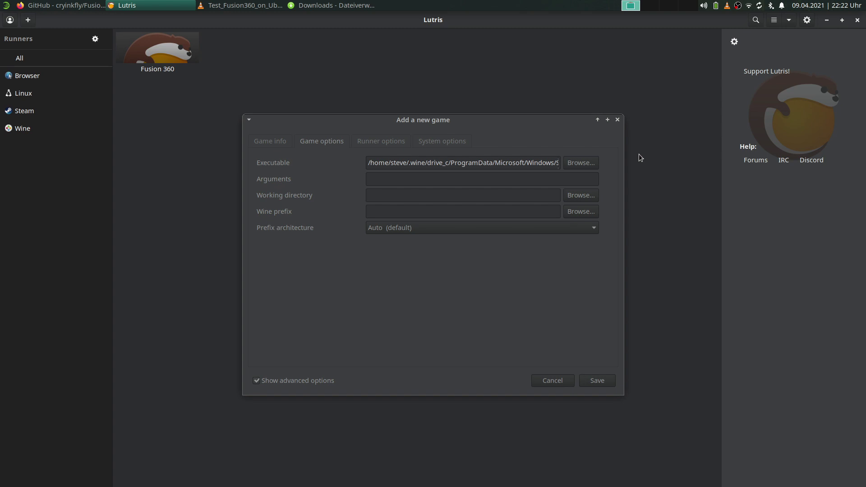
- Find and test-select the step 12 command line in the GitHub notes
click(258, 180)
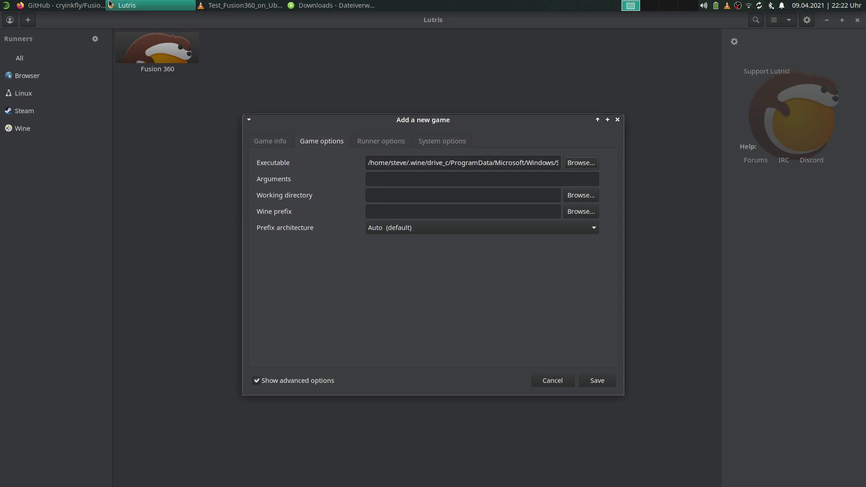
click(67, 3)
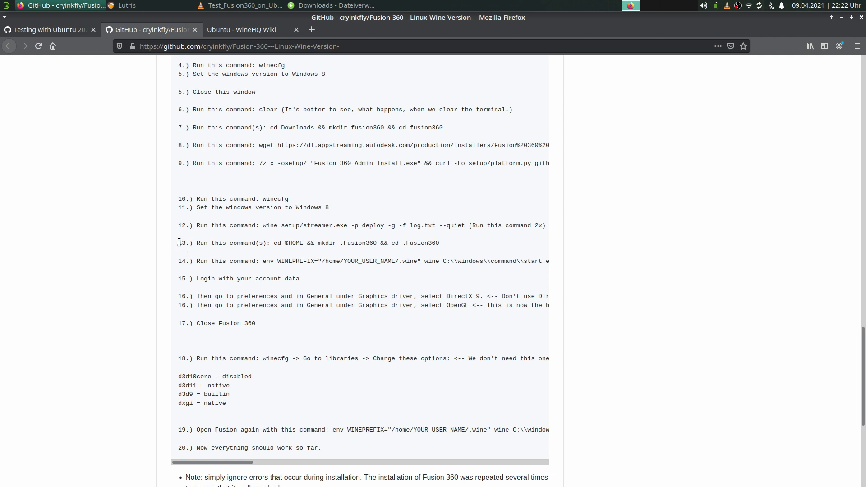
drag(176, 229, 370, 232)
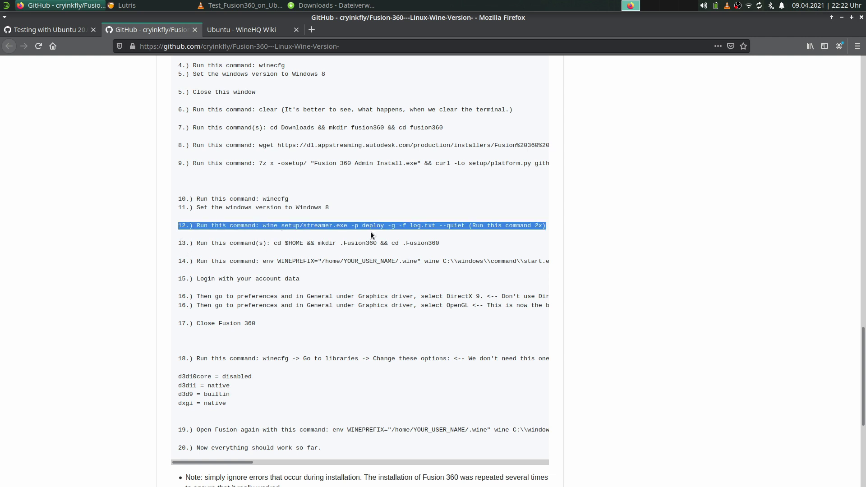
click(537, 228)
drag(179, 227, 361, 227)
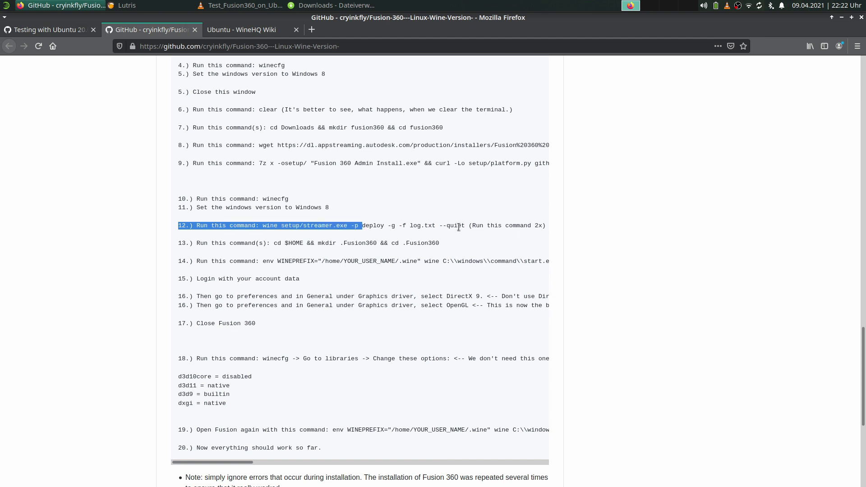
click(397, 234)
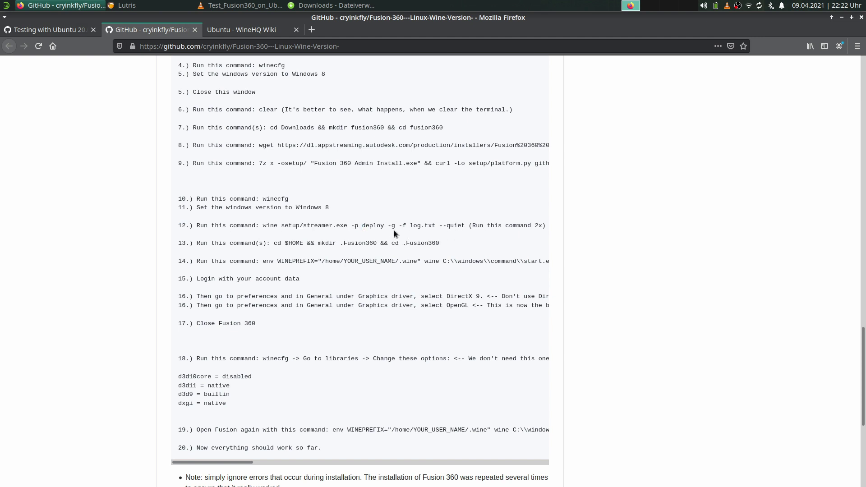
- Copy '-p deploy -g -f log.txt --quiet' from step 12 and return to Lutris's Arguments field
drag(363, 226, 465, 227)
right_click(457, 228)
click(473, 232)
drag(351, 226, 465, 227)
right_click(465, 226)
click(478, 232)
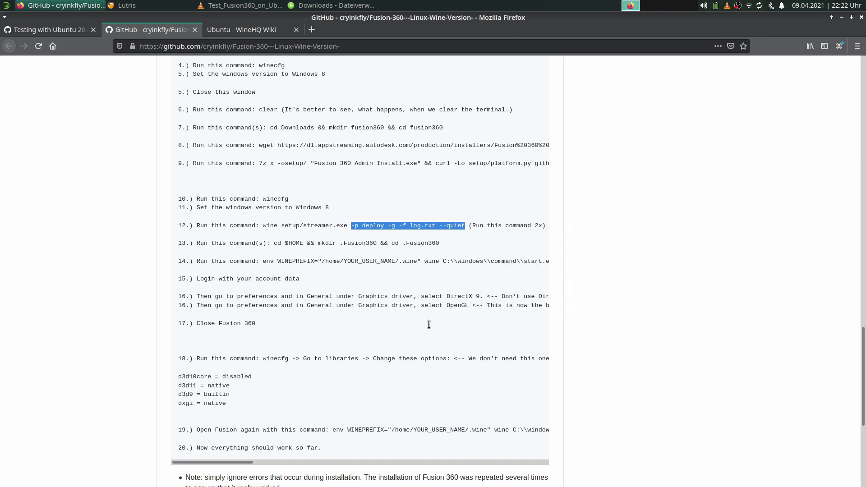
click(127, 5)
click(376, 178)
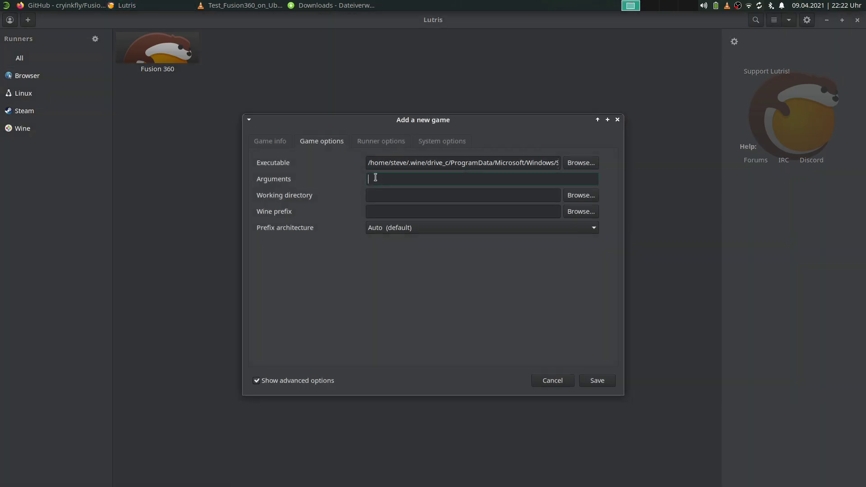
- Paste '-p deploy -g -f log.txt --quiet' into Arguments, then copy 'wine setup/streamer.exe' from step 12
right_click(399, 203)
click(419, 236)
click(107, 5)
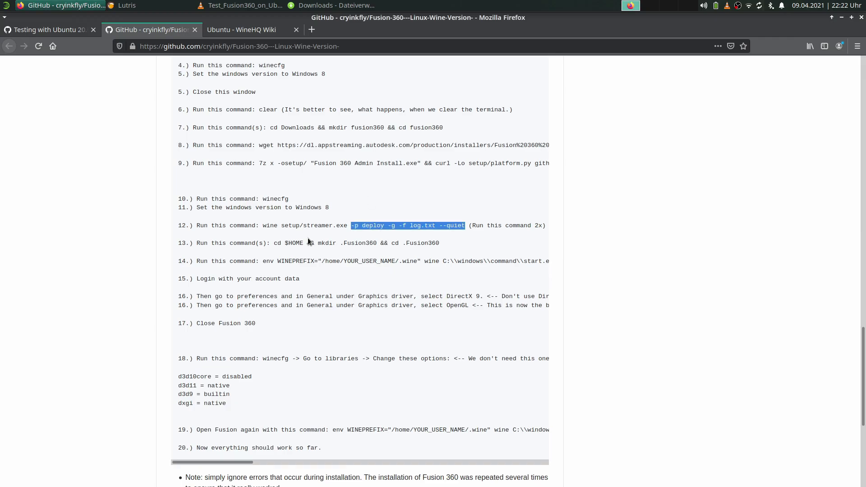
drag(263, 226, 347, 226)
right_click(345, 225)
click(361, 234)
click(124, 5)
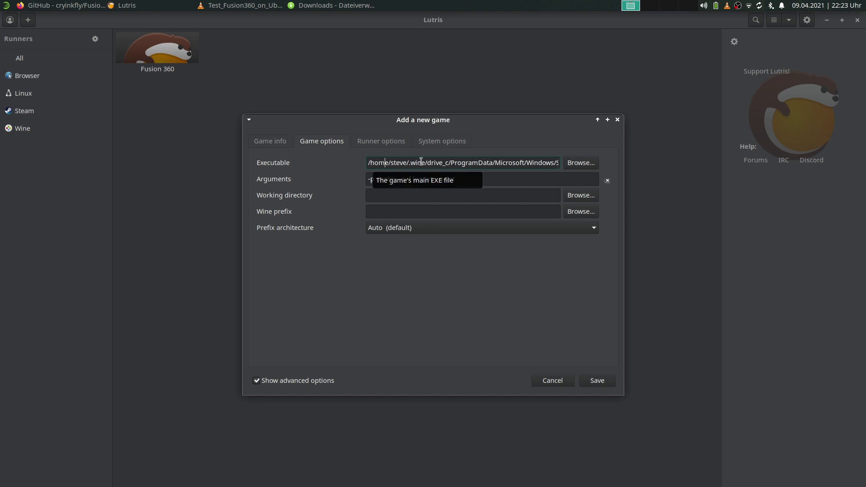
click(114, 4)
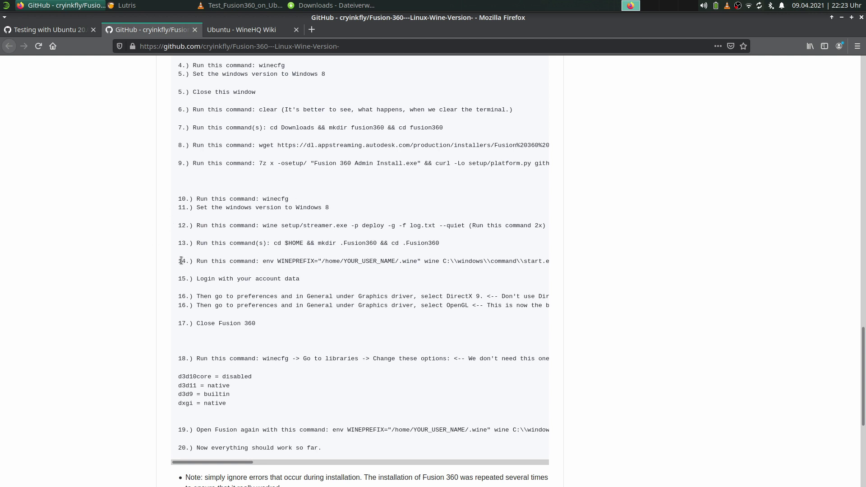
drag(194, 261, 278, 262)
click(289, 260)
scroll(484, 265, up, 2)
scroll(186, 88, up, 4)
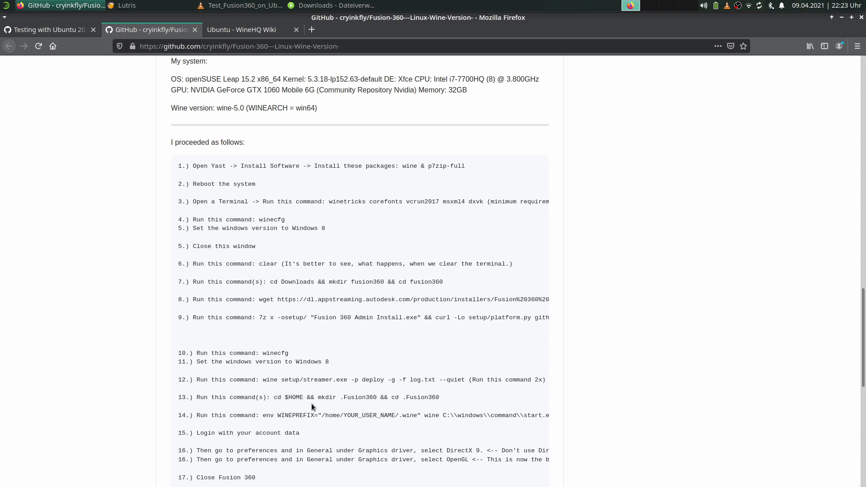
scroll(312, 403, down, 2)
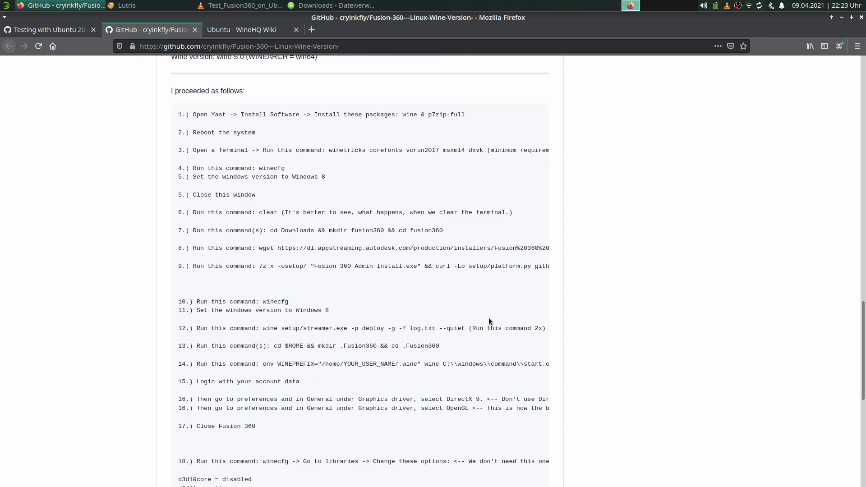
scroll(478, 351, down, 2)
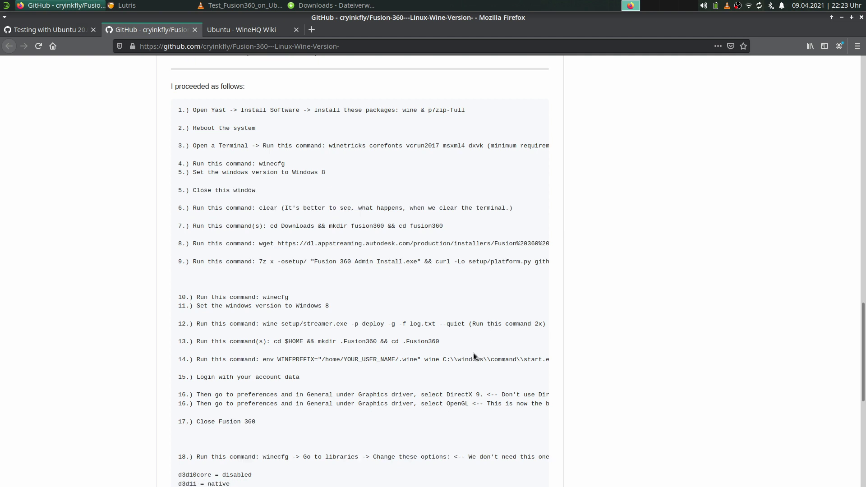
- Delete the pasted text so the Arguments field is empty
click(128, 5)
drag(456, 179, 318, 168)
key(BackSpace)
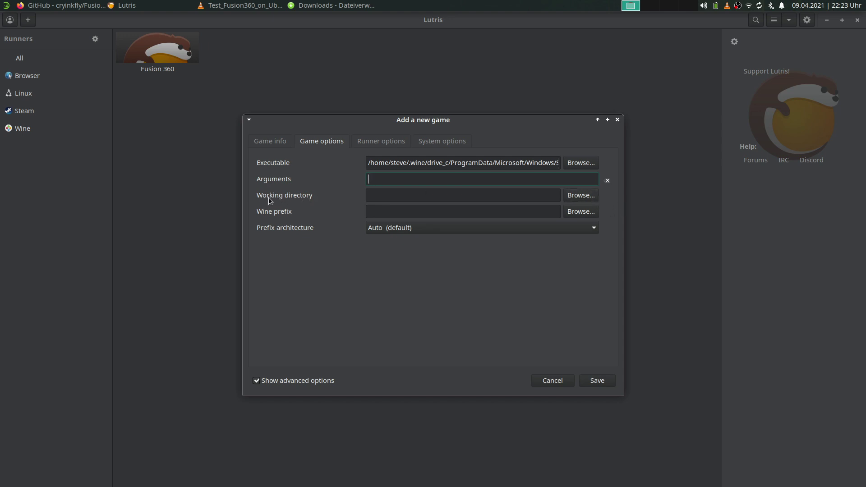
- Set Working directory to .Fusion360 and keep Prefix architecture on Auto (default)
mouse_move(277, 201)
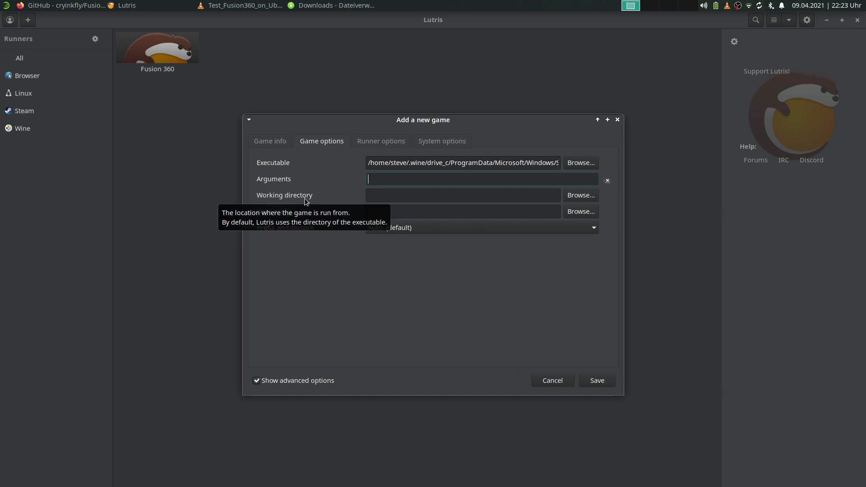
click(479, 196)
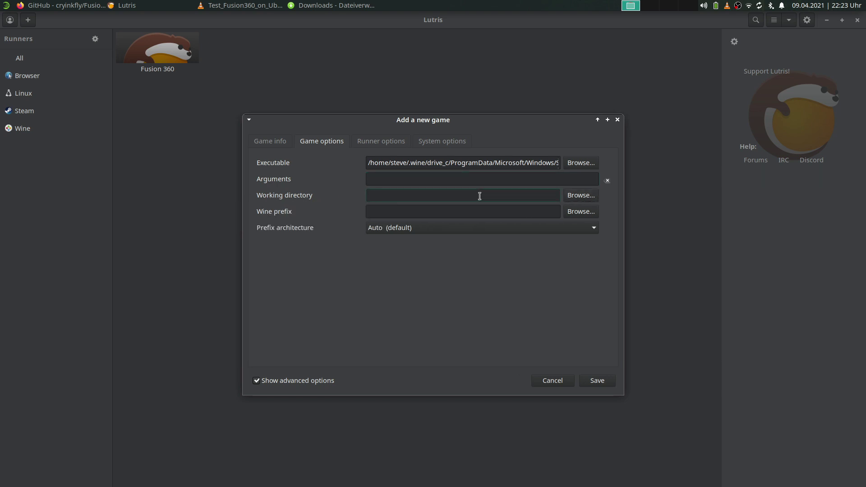
text(.Fusion360)
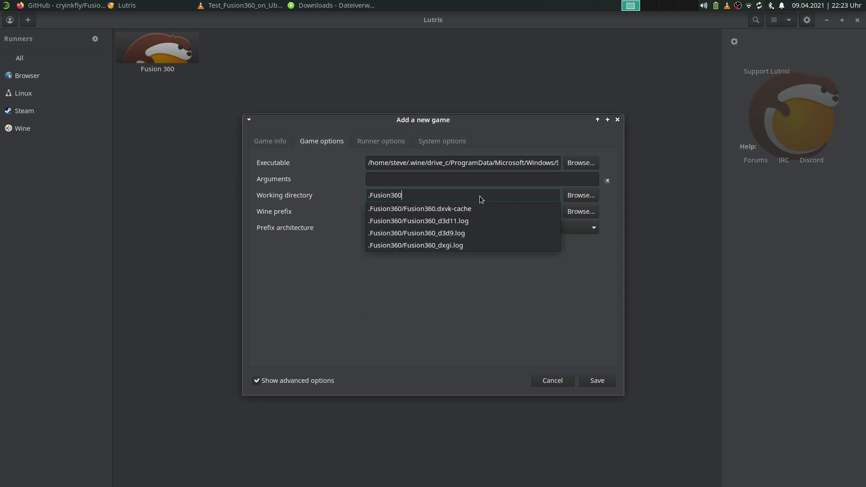
click(490, 318)
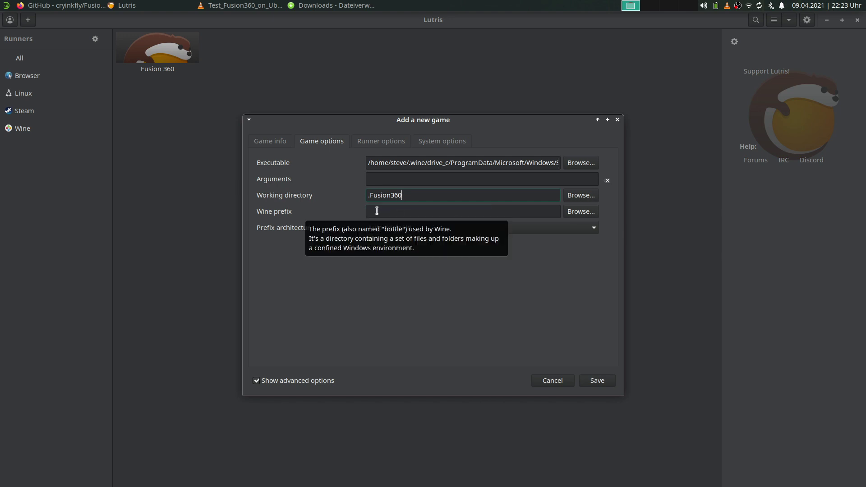
mouse_move(280, 217)
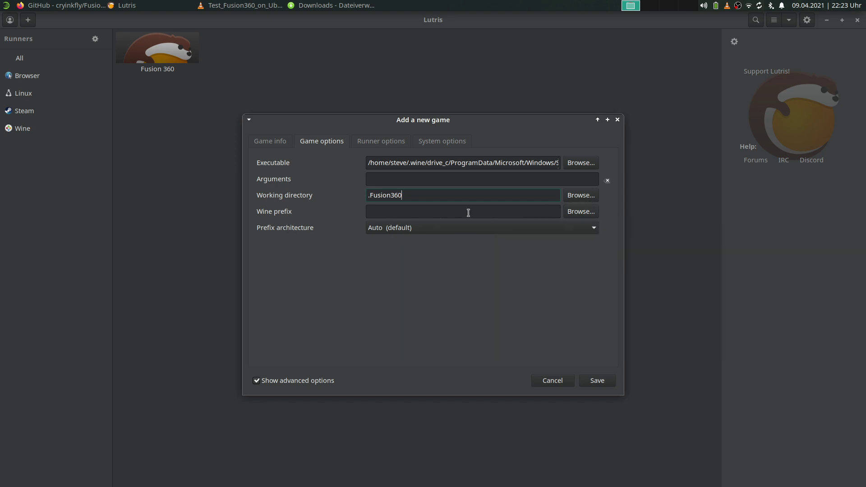
click(389, 229)
click(391, 228)
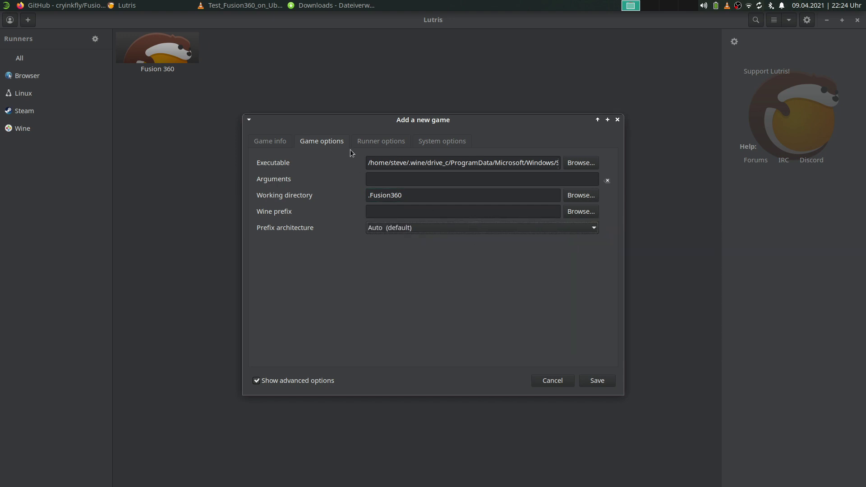
- Show Runner options and leave the Wine version at lutris-6.4-x86_64 (default)
click(386, 142)
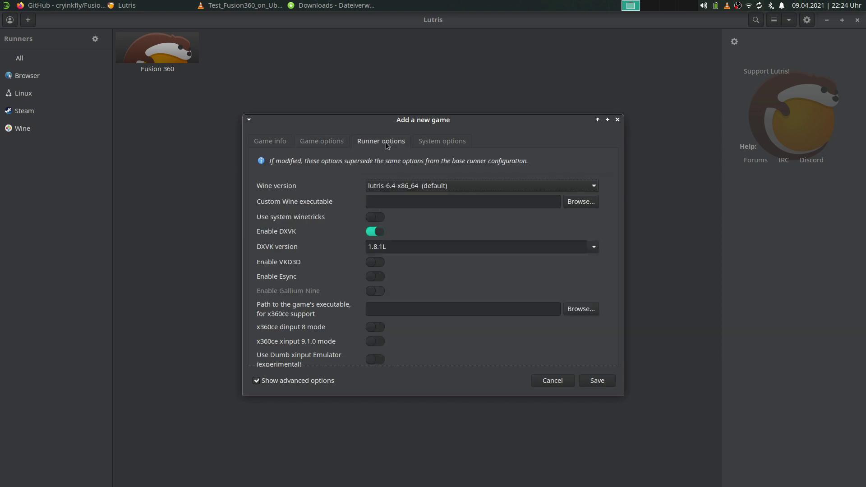
click(386, 184)
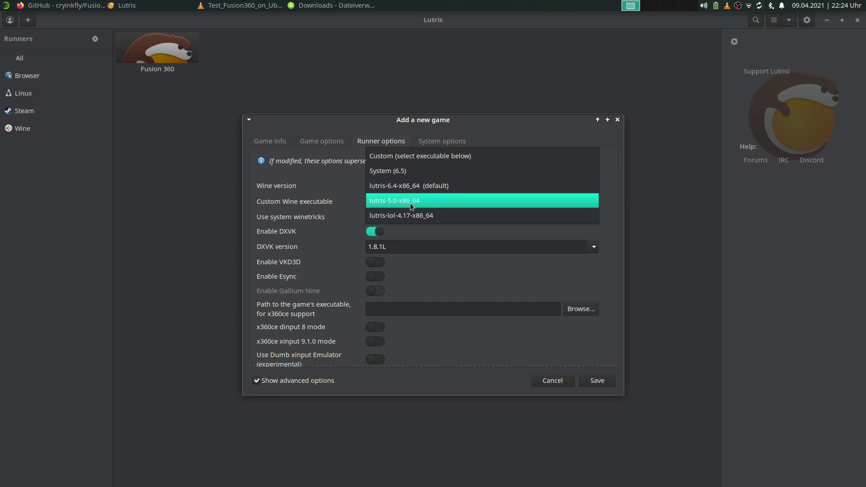
click(280, 208)
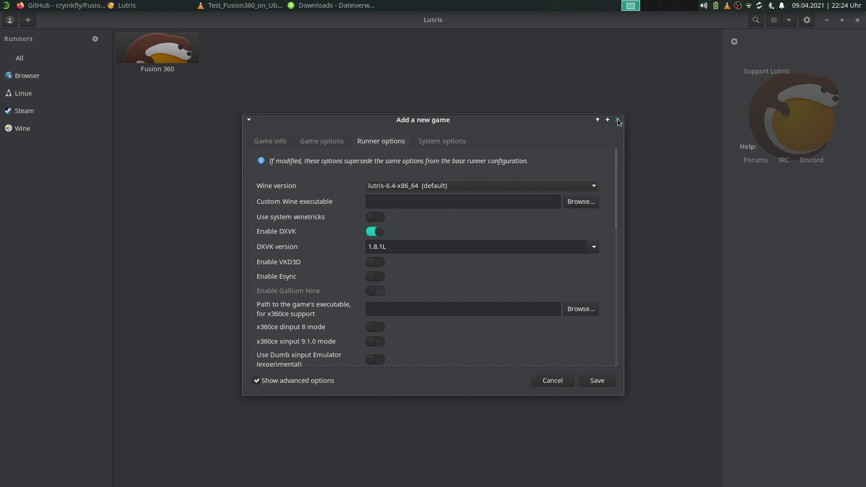
drag(546, 119, 607, 119)
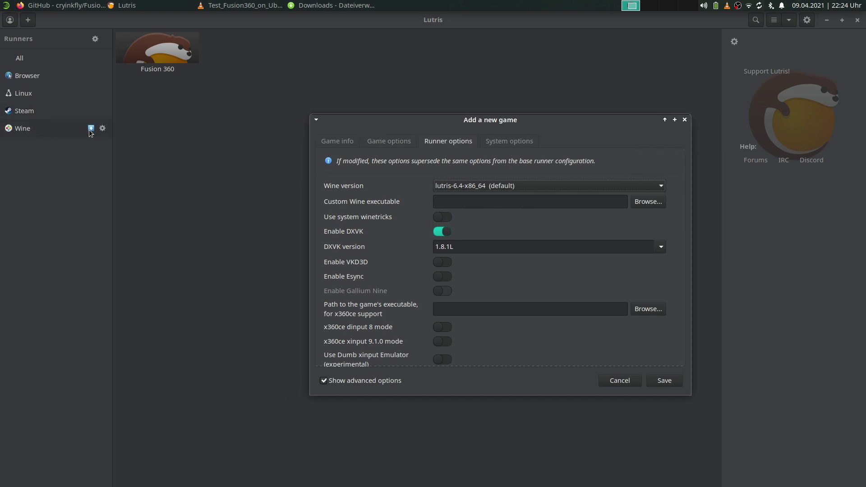
click(91, 128)
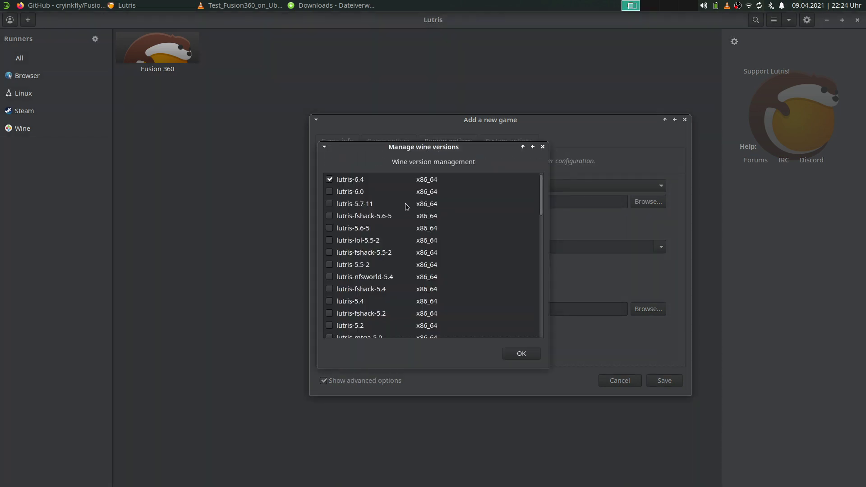
scroll(404, 208, down, 5)
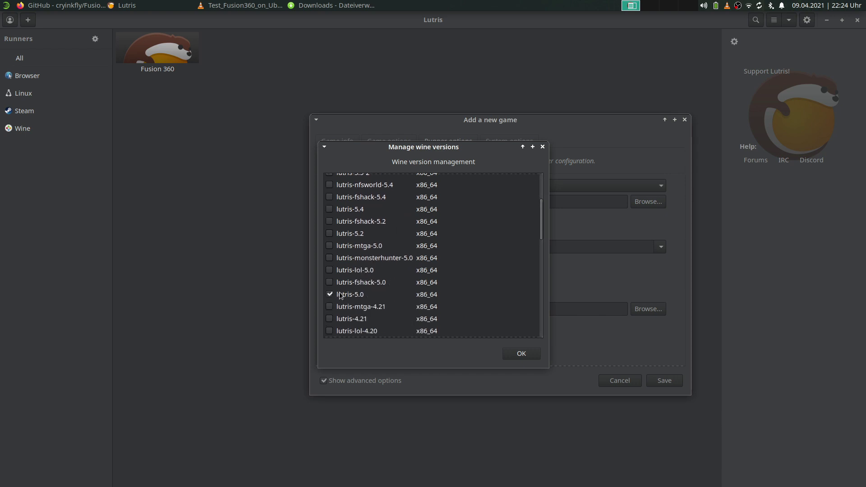
click(543, 147)
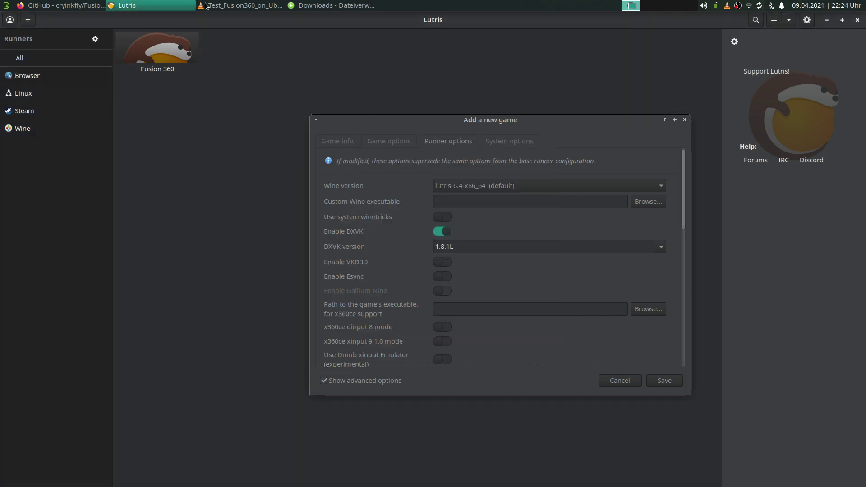
- Switch the Wine version to lutris-5.0-x86_64 and enable Use system winetricks
click(443, 186)
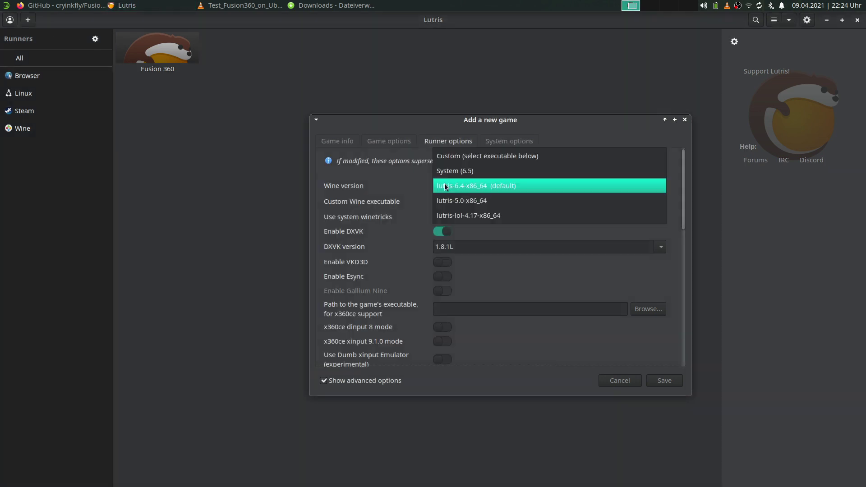
click(467, 200)
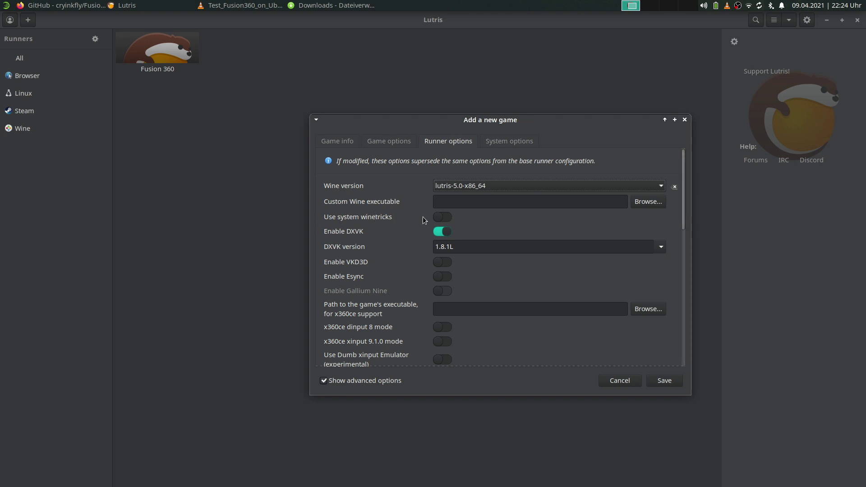
click(446, 218)
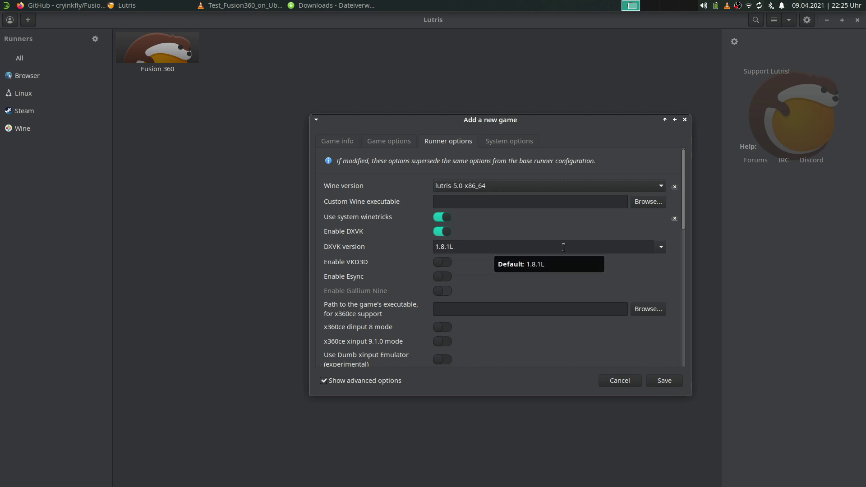
mouse_move(683, 157)
mouse_down()
mouse_move(682, 201)
mouse_move(683, 157)
mouse_up()
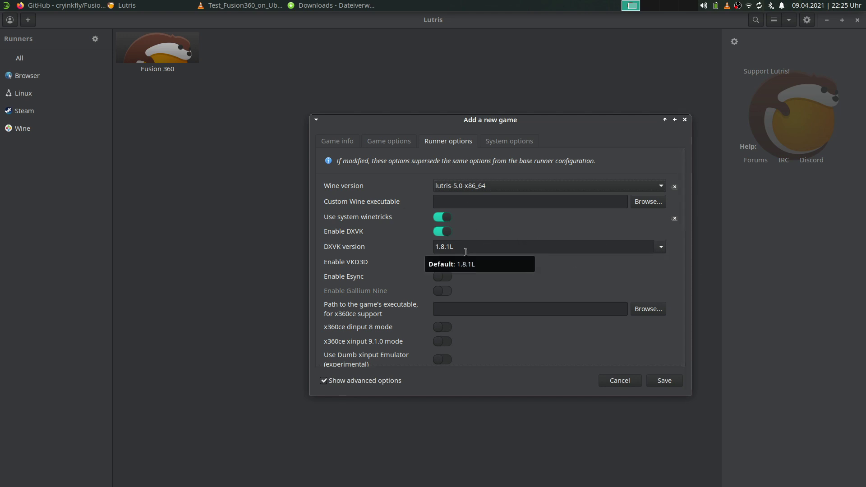
- Confirm DXVK stays at 1.8.1L, then move to the System options page
click(540, 248)
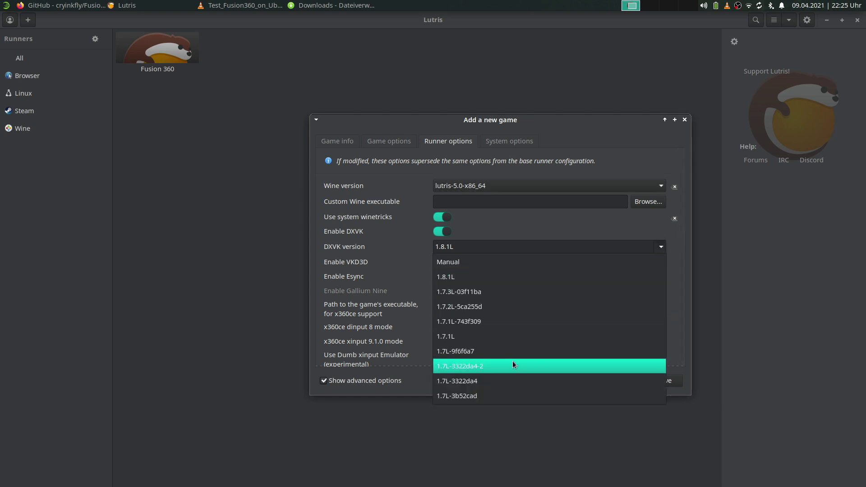
click(396, 261)
drag(682, 171, 673, 149)
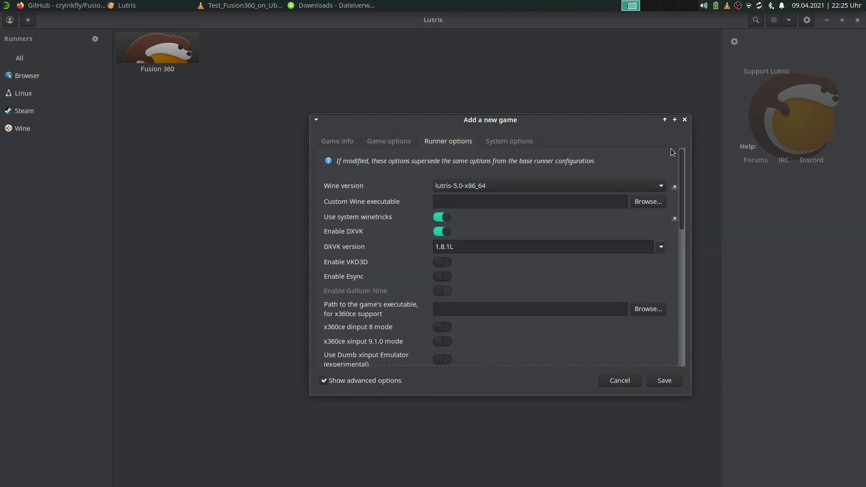
click(516, 144)
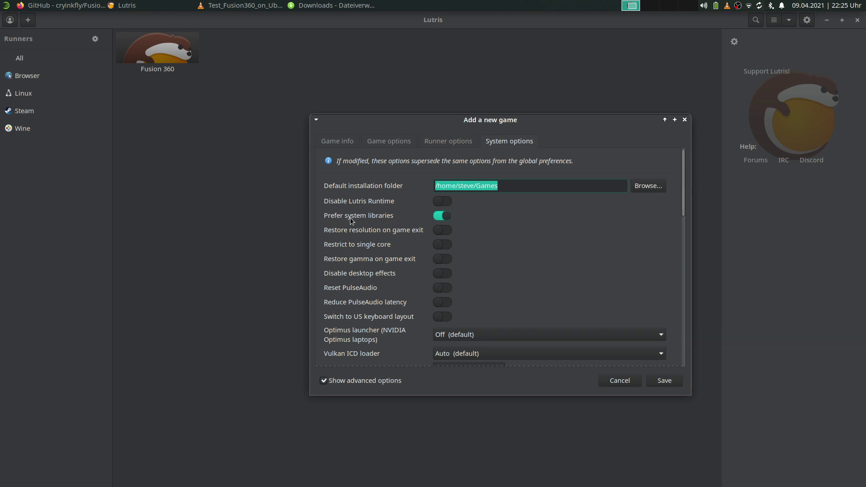
- Toggle Prefer system libraries, then cancel the new game without saving
click(444, 219)
drag(682, 151, 683, 113)
click(631, 383)
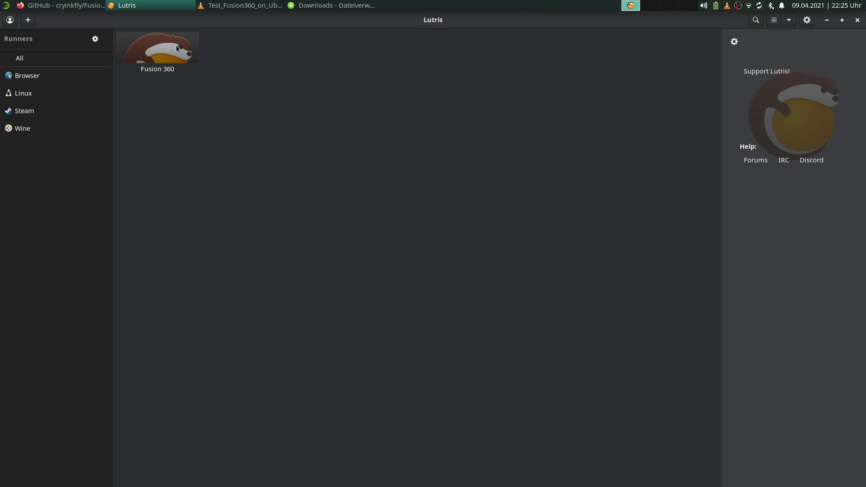
- Check the existing Fusion 360 entry's details, then bring the VLC reference video forward
click(176, 47)
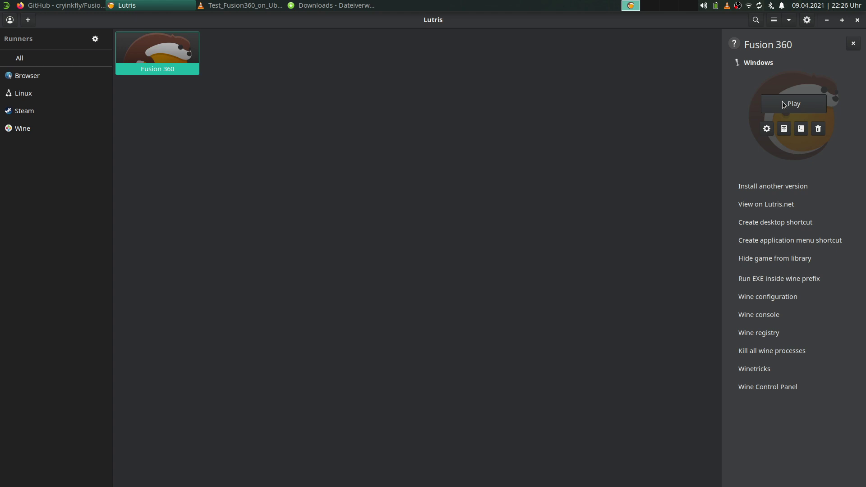
click(531, 158)
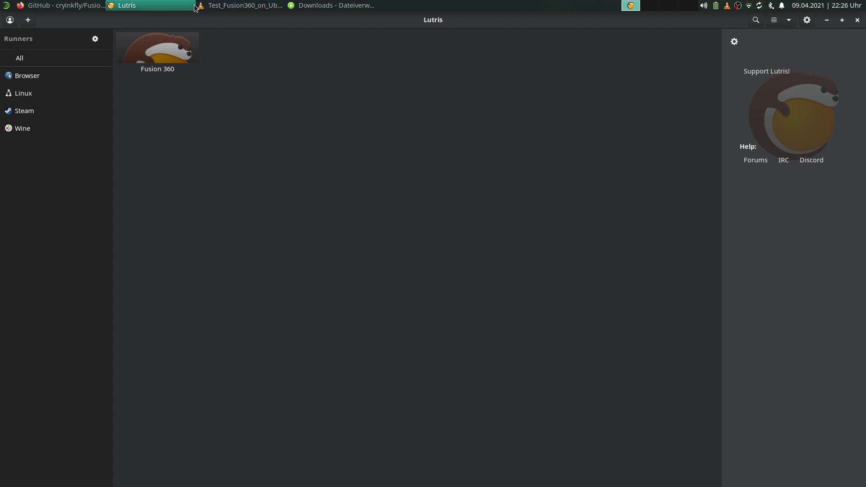
click(226, 5)
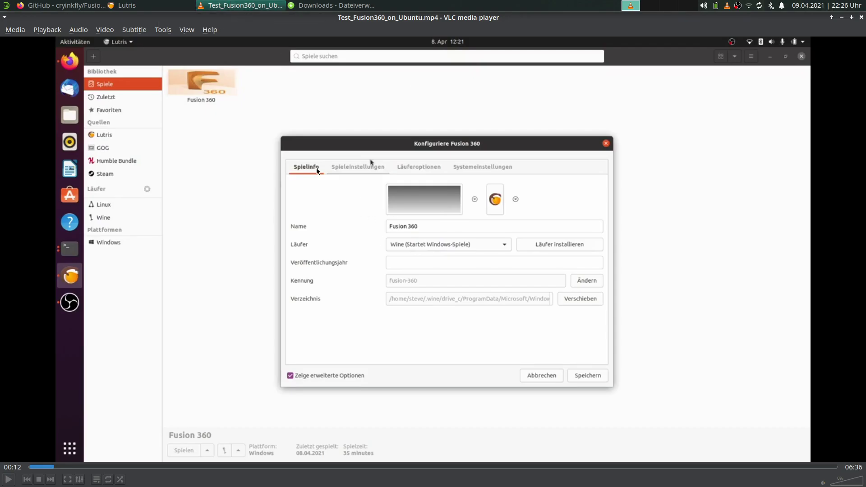
- Open the 'Testing with Ubuntu 20.04.2 and Lutris' commit, scroll its author comment, then return to VLC
click(63, 5)
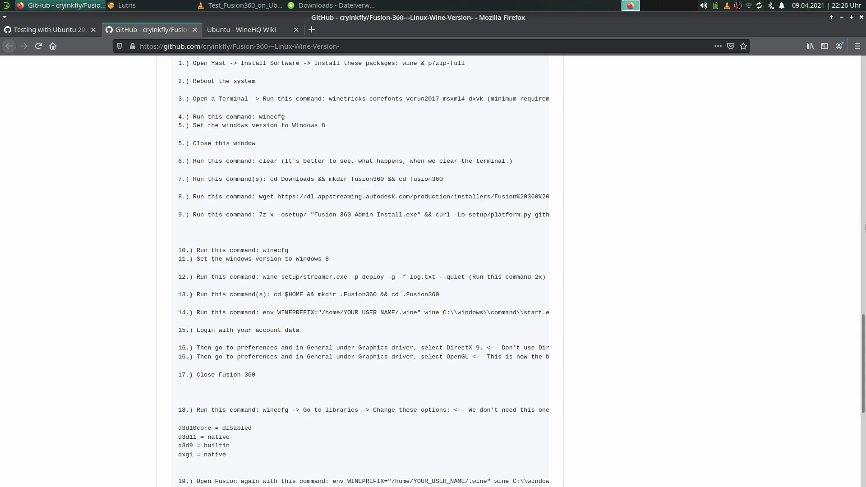
drag(865, 227, 865, 88)
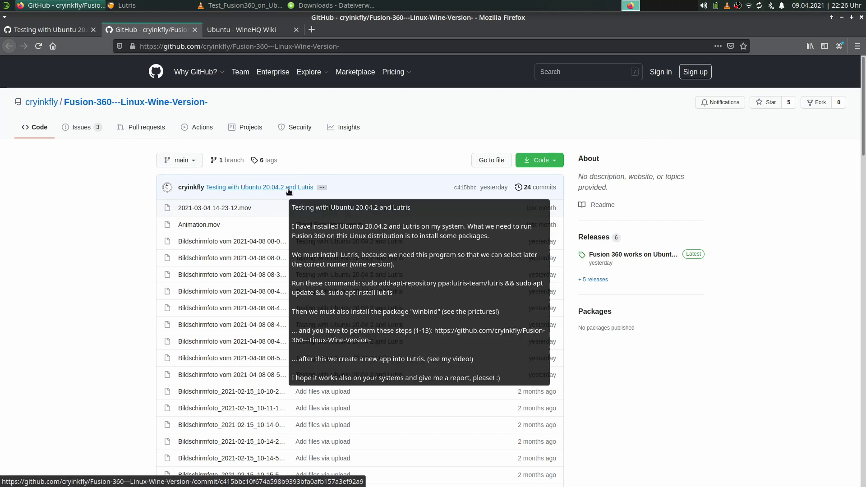
click(289, 191)
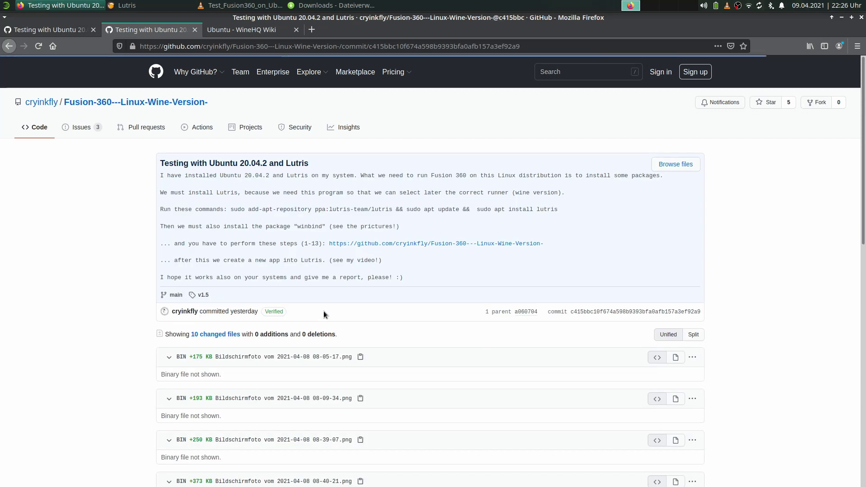
scroll(323, 310, down, 1)
scroll(323, 310, down, 9)
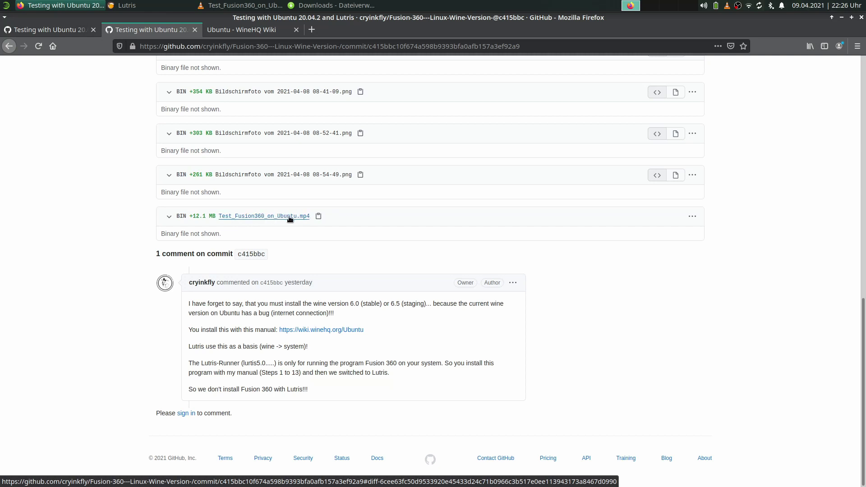
scroll(619, 298, up, 15)
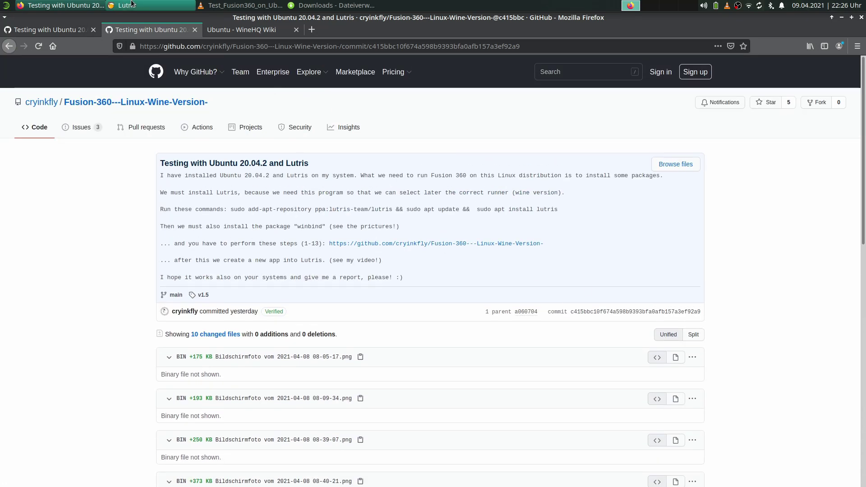
click(240, 5)
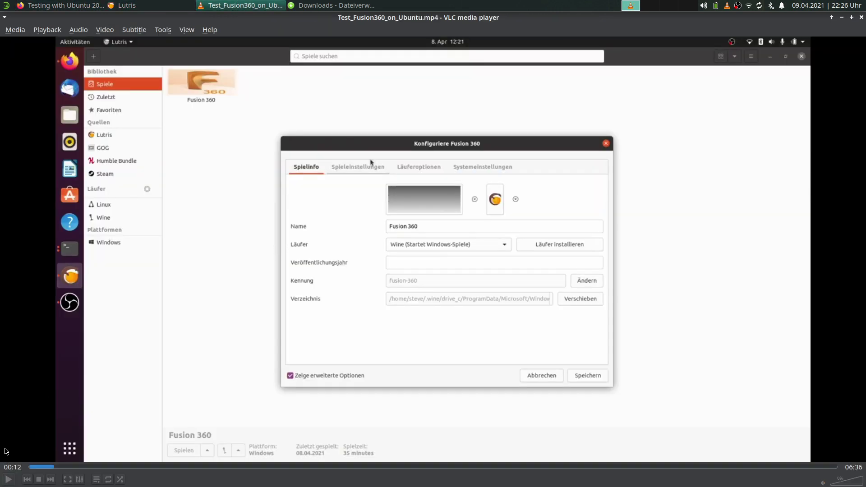
- Play the reference video and skip it ahead through 00:41, 00:49 and 00:55 to about 01:05
click(8, 480)
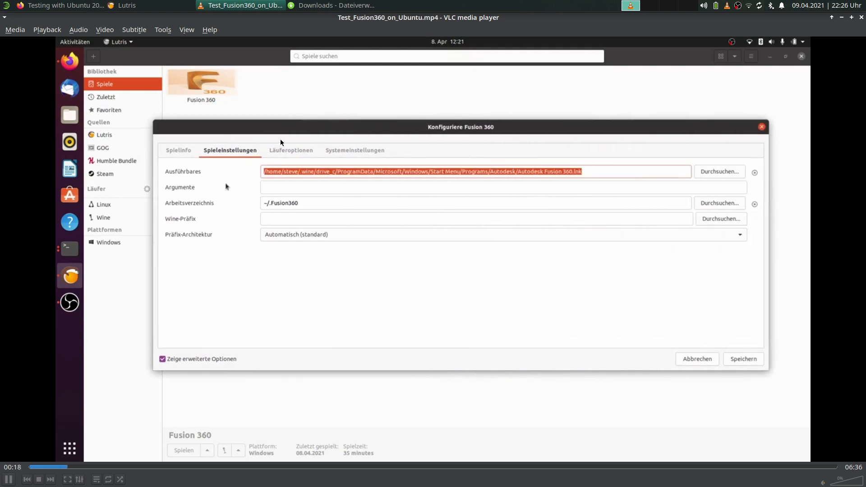
click(112, 468)
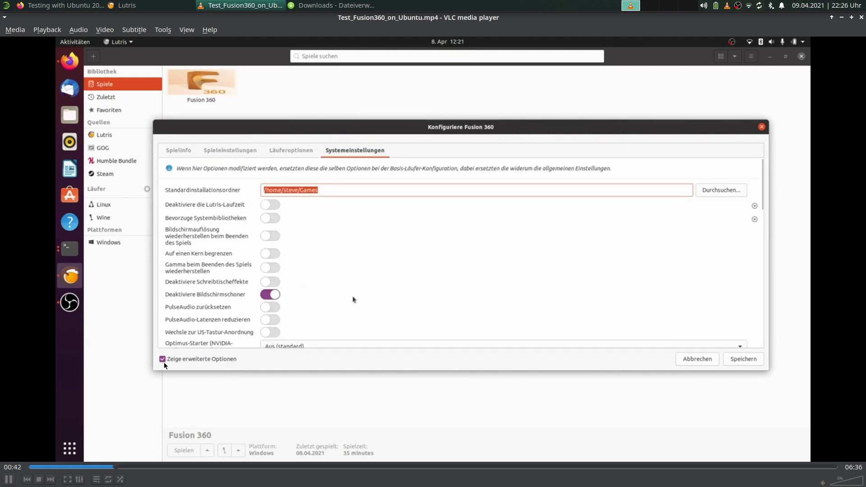
click(129, 468)
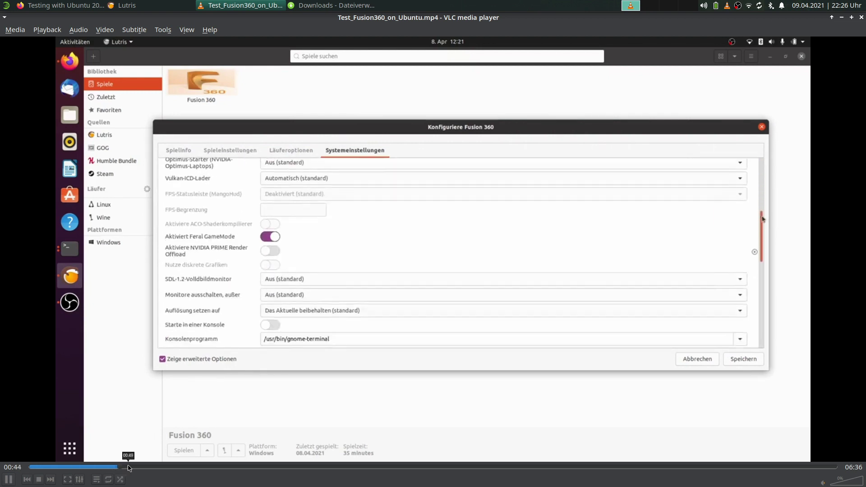
click(141, 468)
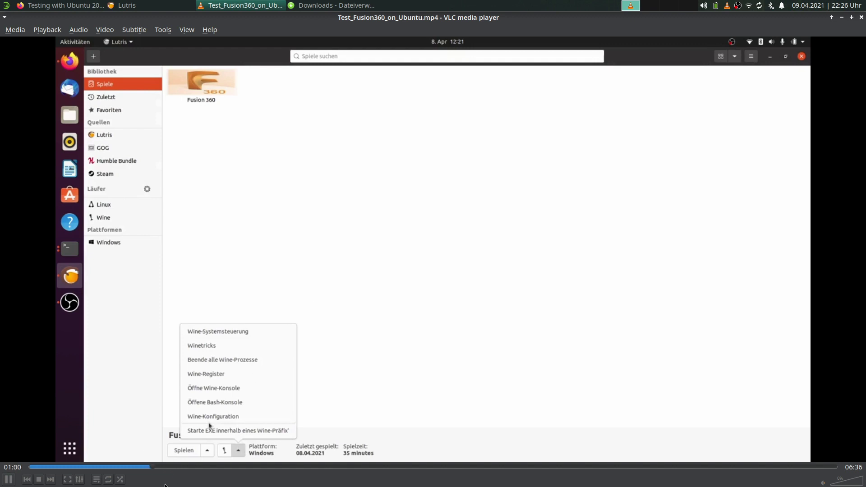
click(161, 467)
- Skip the reference video from 01:15 through 01:50 and 02:15 to where Fusion 360 launches
click(180, 468)
drag(203, 469, 217, 469)
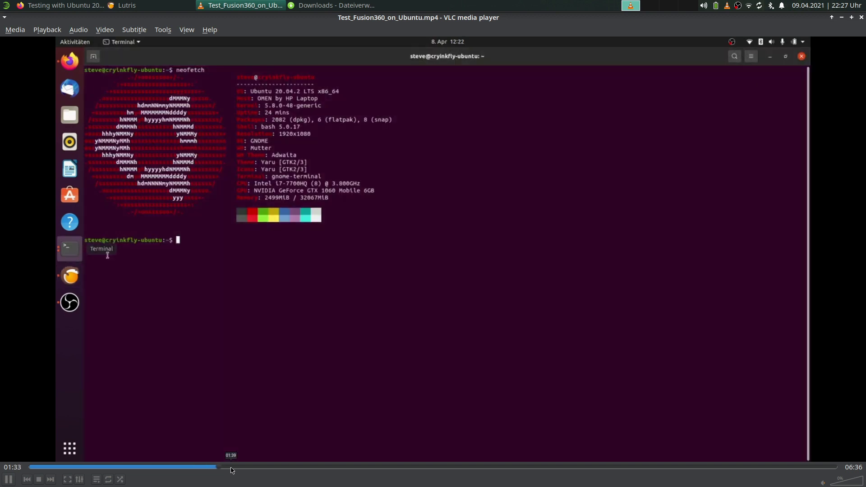
click(232, 470)
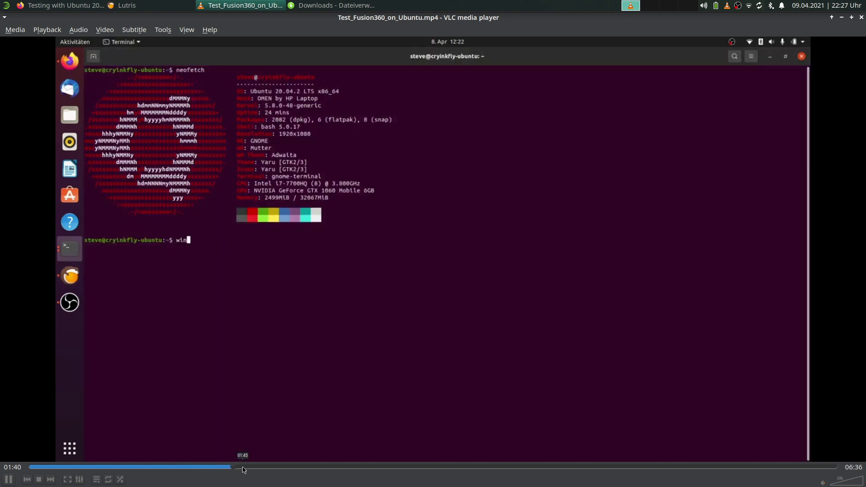
click(253, 469)
click(303, 469)
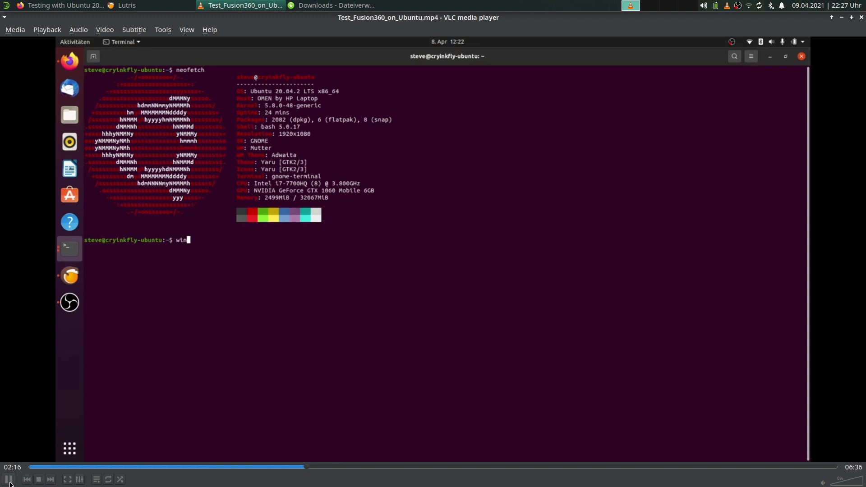
click(344, 468)
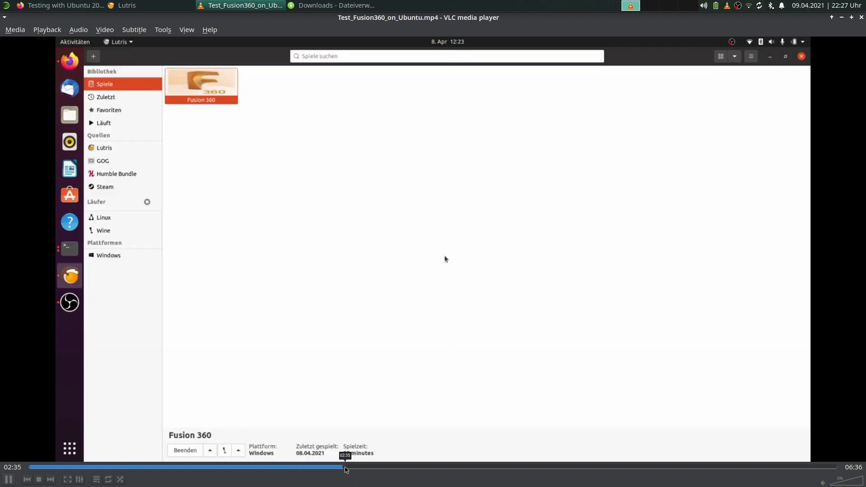